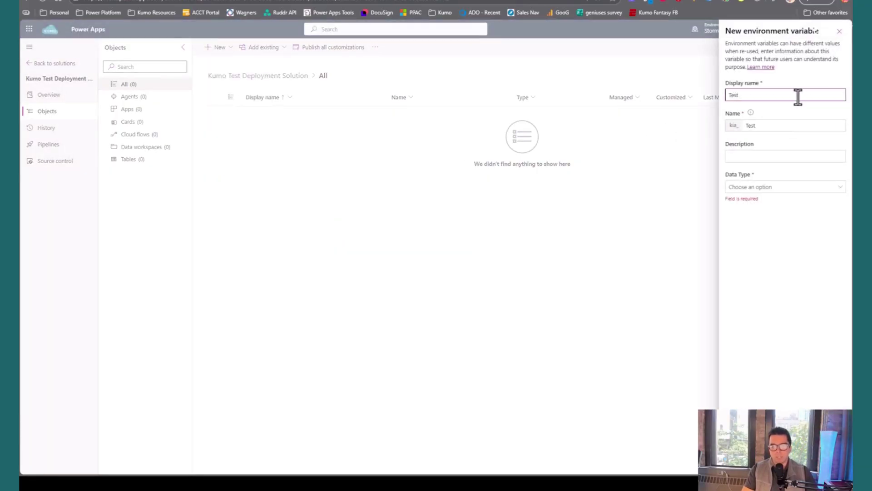
Step: Name the new environment variable "Test | SharePoint Site" and give it the Data source type with the SharePoint connector
type("Test | SharePoint Site")
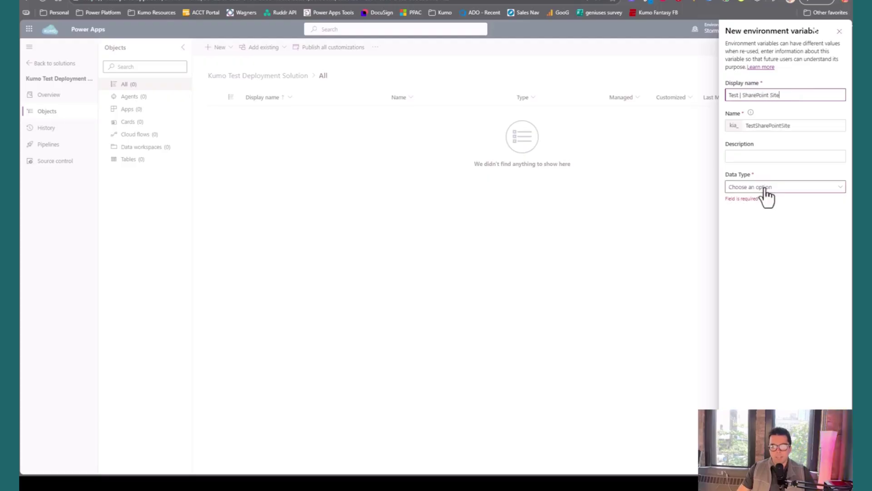
left_click(765, 188)
left_click(768, 258)
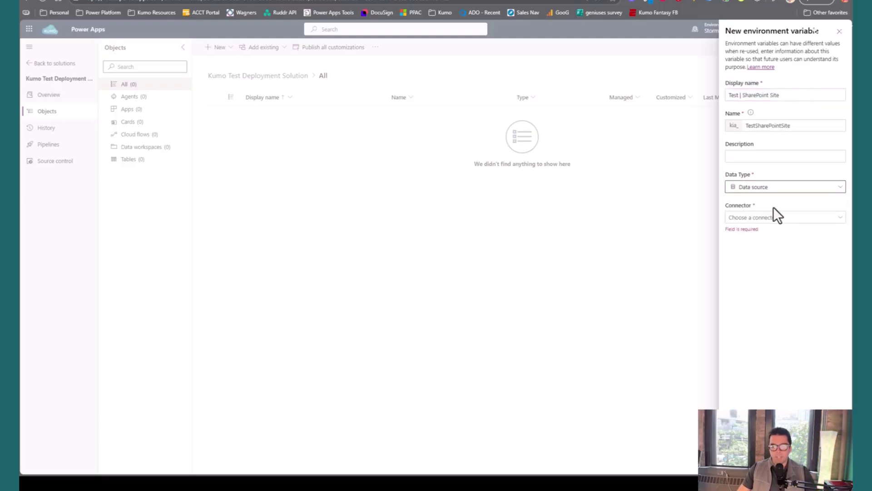
left_click(773, 218)
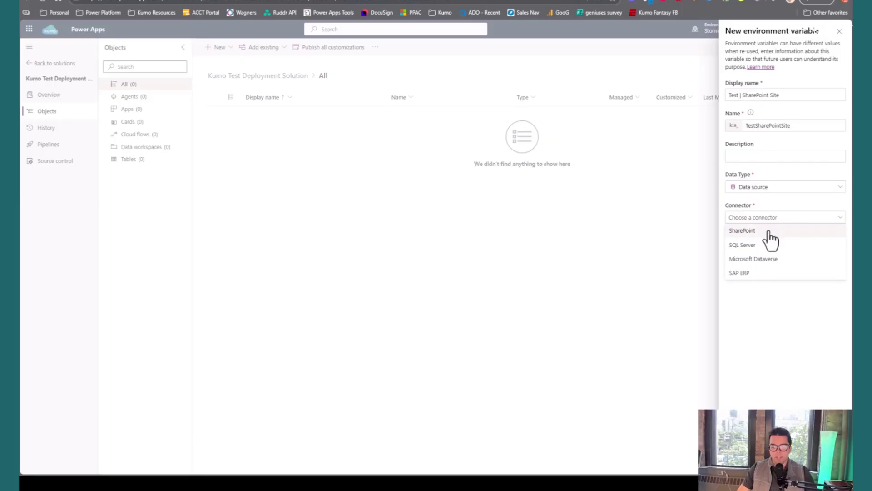
left_click(767, 231)
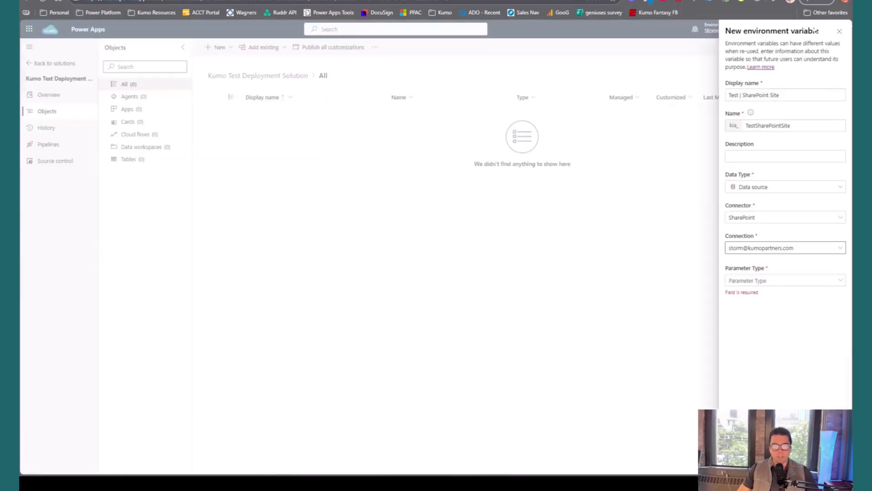
left_click(841, 278)
left_click(742, 303)
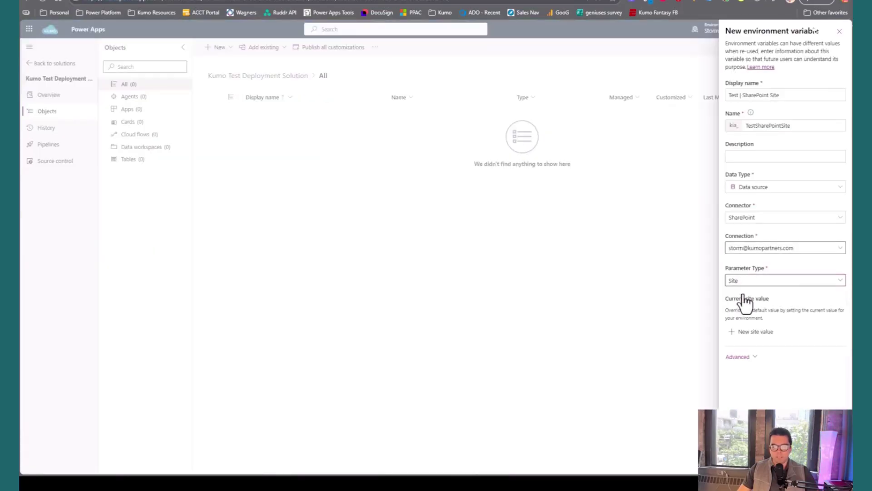
left_click(752, 332)
left_click(749, 351)
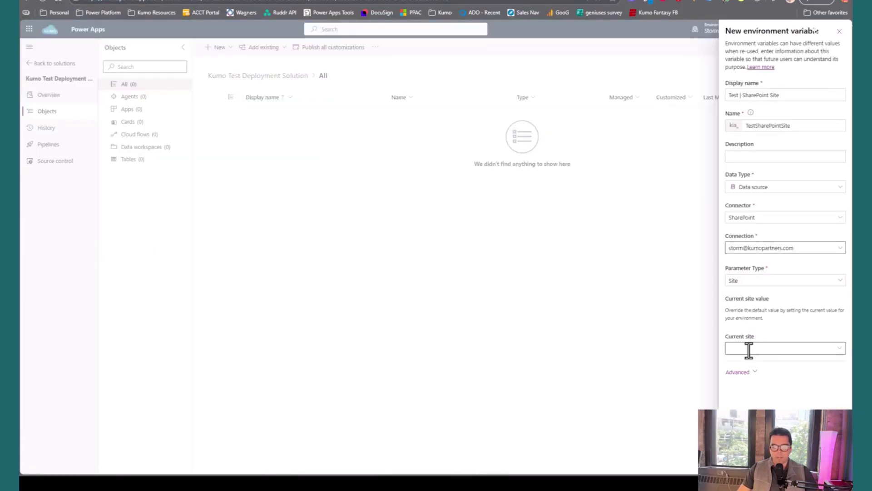
type("https://kumopartners.sharepoint.com/sites/stormdev")
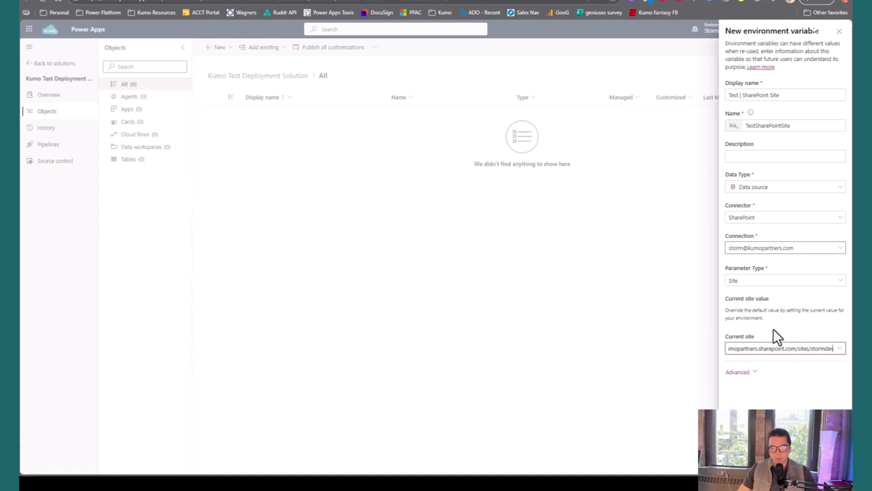
left_click(738, 371)
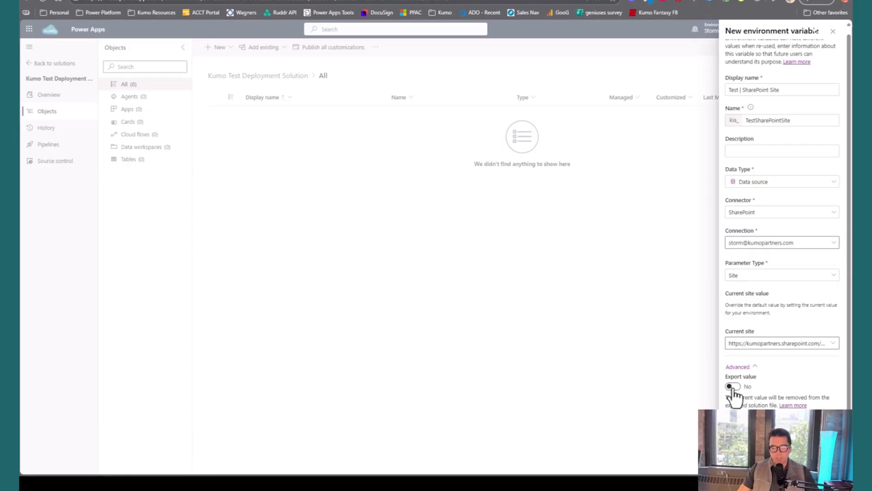
left_click(754, 367)
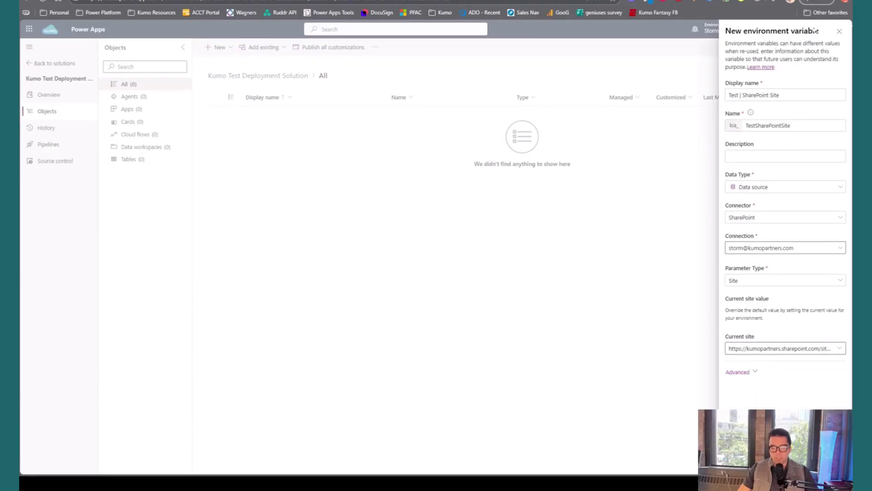
left_click(737, 458)
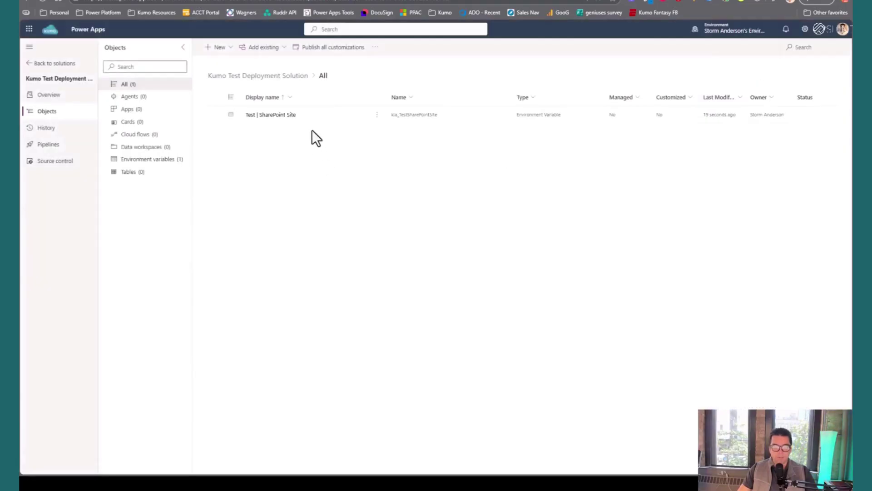
Step: Start a new connection reference in the solution with the display name "Test | SharePoint CR"
left_click(219, 48)
mouse_move(259, 165)
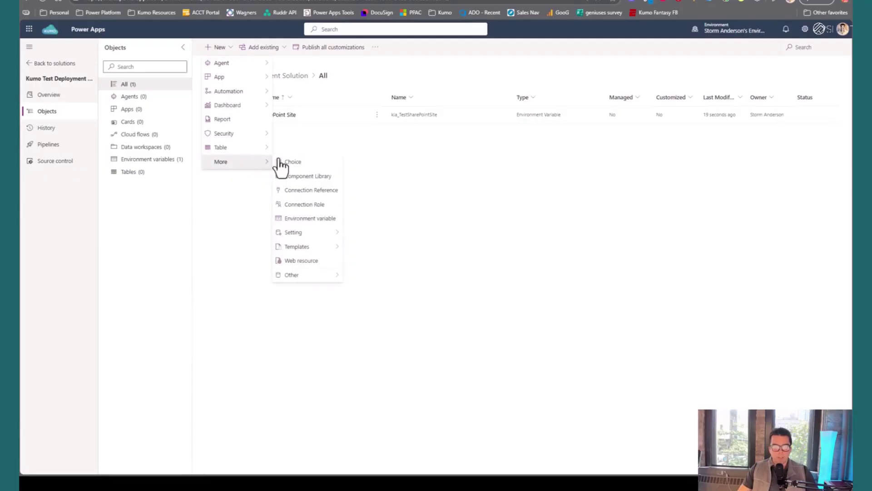
left_click(325, 192)
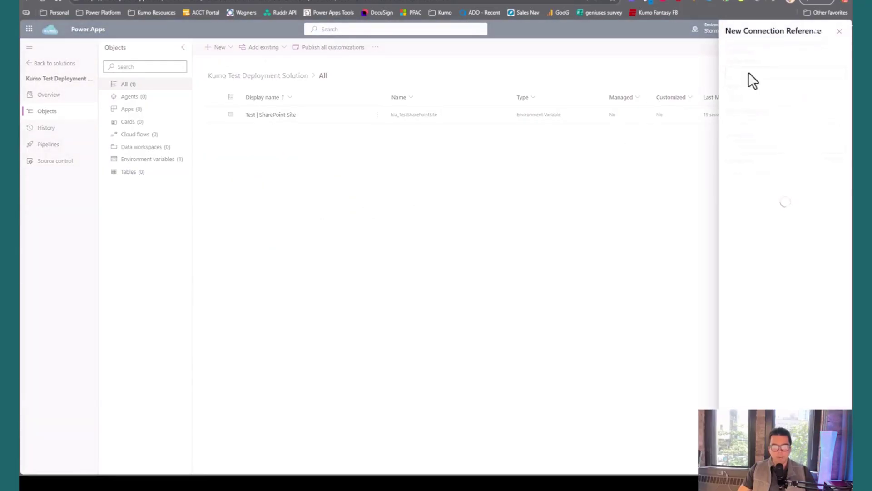
left_click(748, 73)
type("Test ")
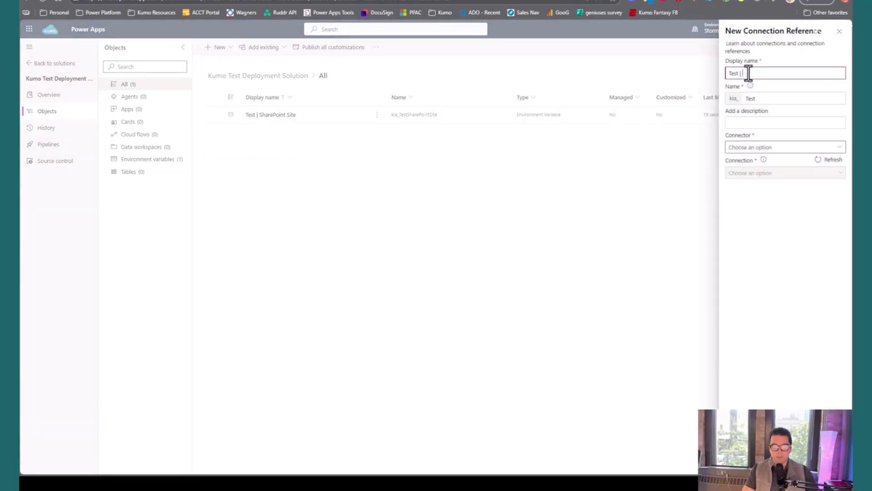
type("| SharePoint CR")
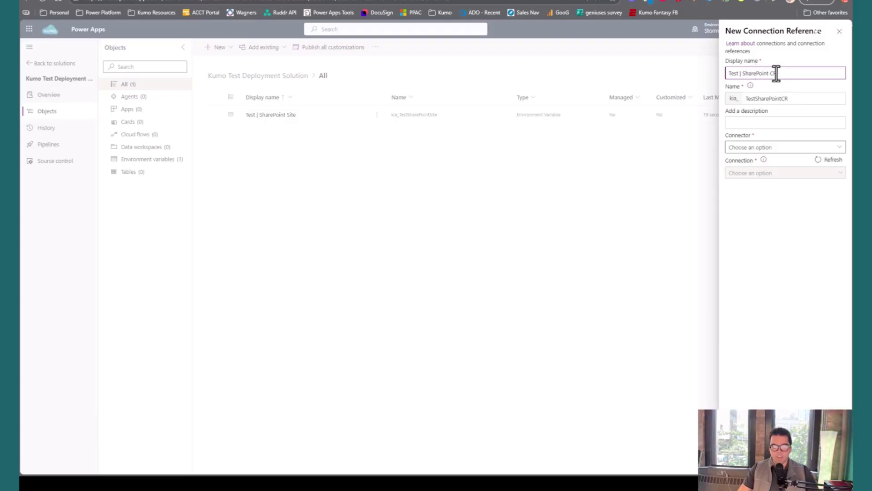
Step: Choose SharePoint as the connector and create the connection reference
left_click(777, 146)
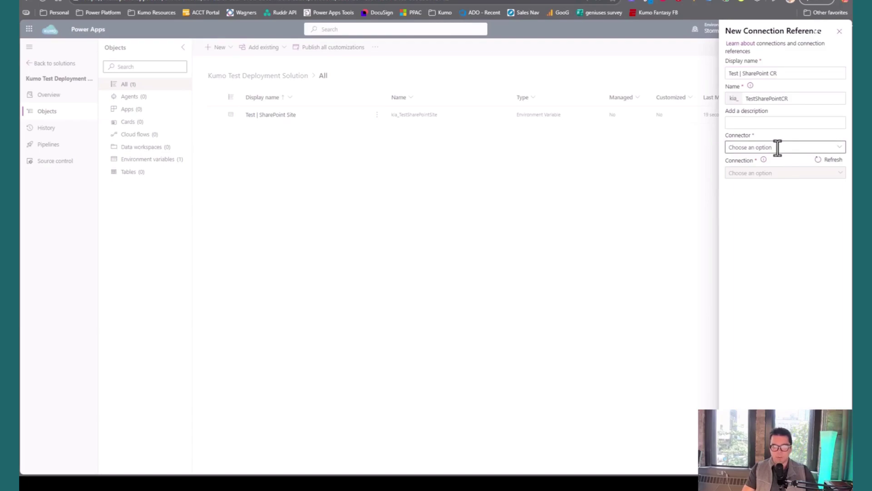
type("SharePoin")
key("Return")
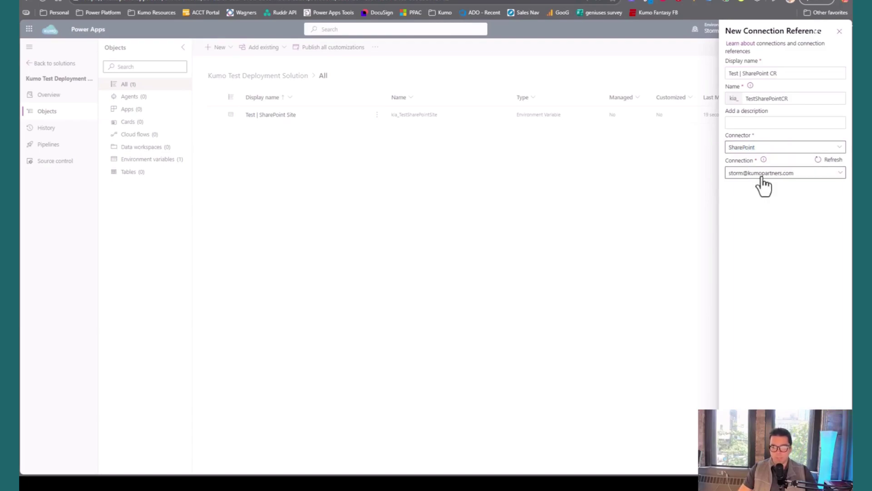
key("Return")
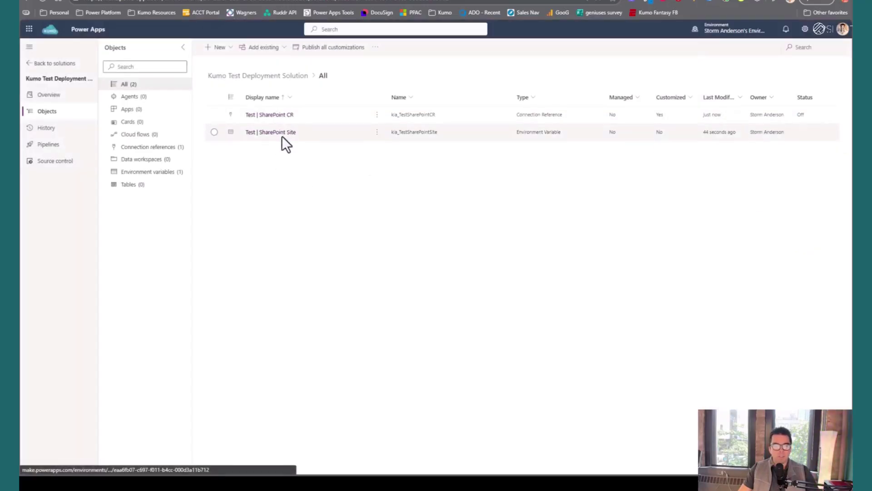
Step: Create an instant cloud flow named "Test | SharePoint Lists Flow" with the "Manually trigger a flow" trigger
left_click(219, 47)
mouse_move(234, 91)
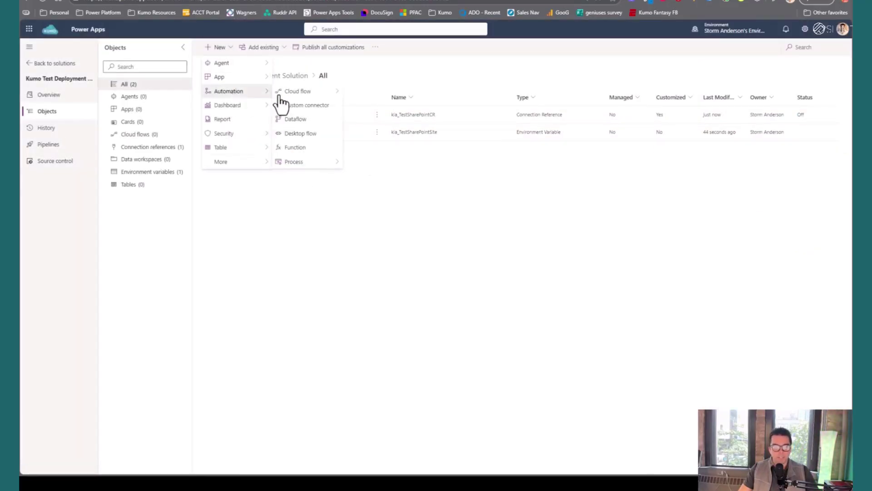
mouse_move(321, 93)
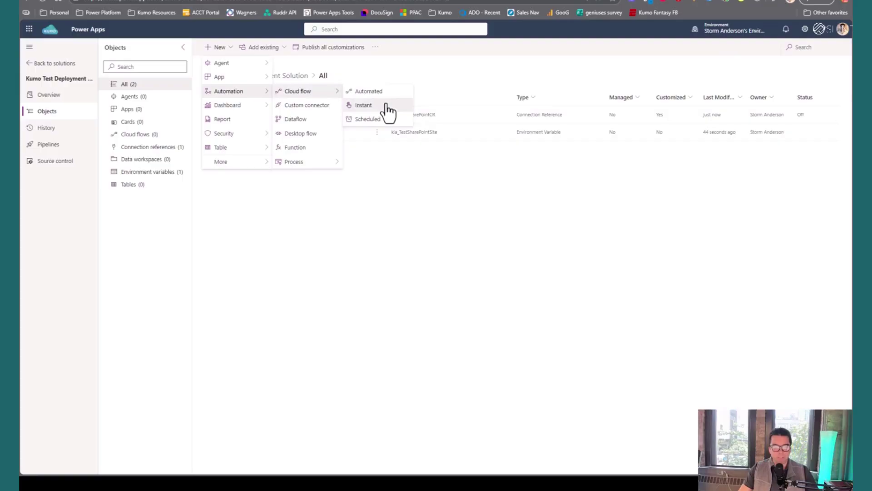
left_click(364, 105)
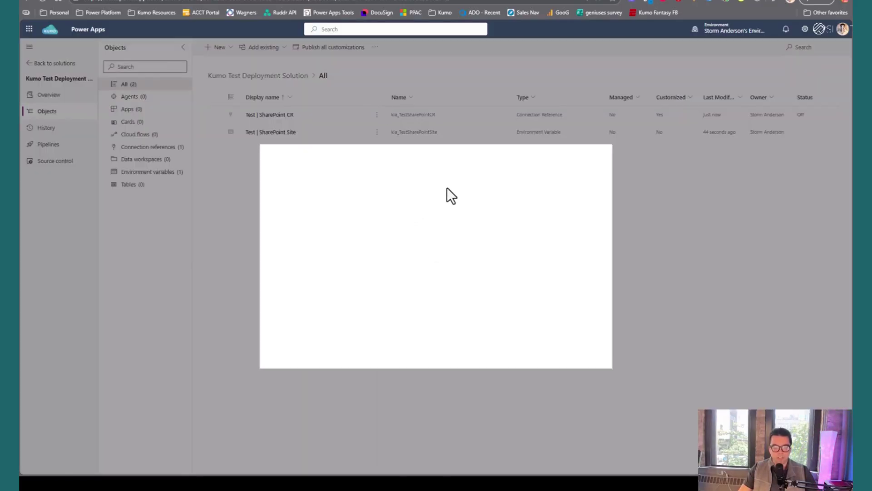
type("Test |")
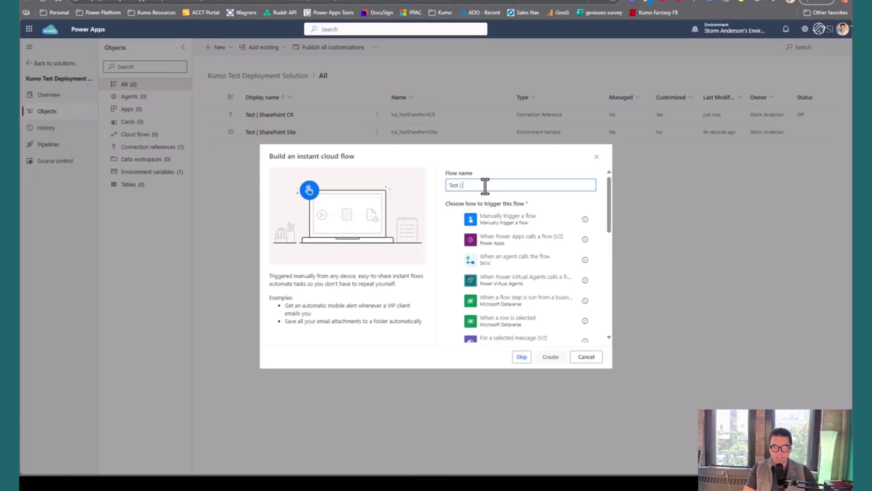
type(" SharePoint Site")
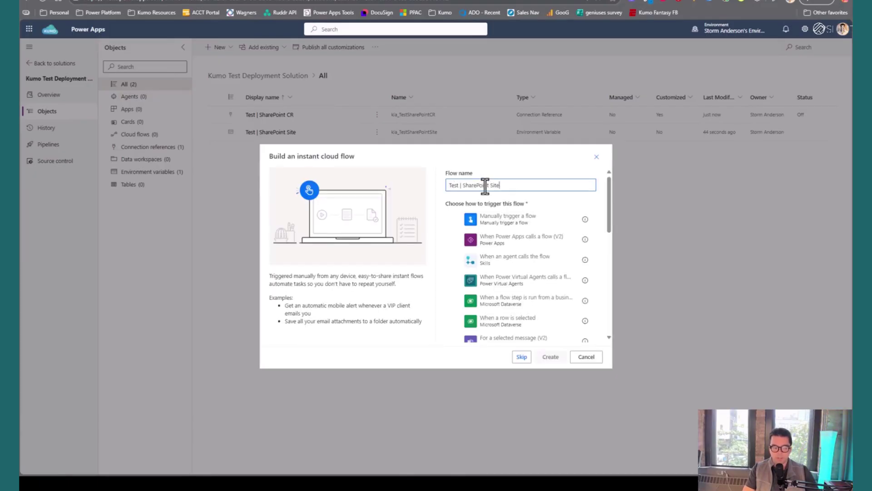
key("BackSpace")
key("BackSpace")
key("BackSpace")
key("BackSpace")
type("Lists Flow")
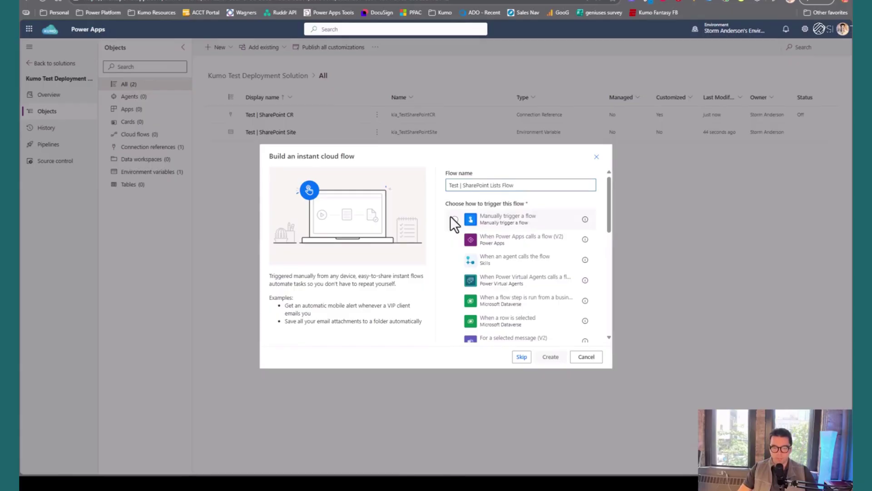
left_click(451, 218)
left_click(551, 356)
Step: Search the operations for "sharepoint get lists" and add the SharePoint Get lists action after the trigger
left_click(405, 106)
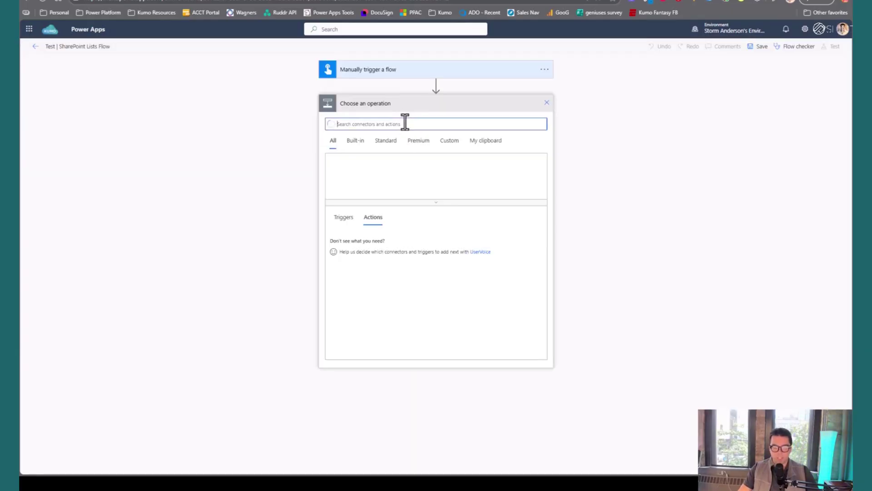
type("sharepoint")
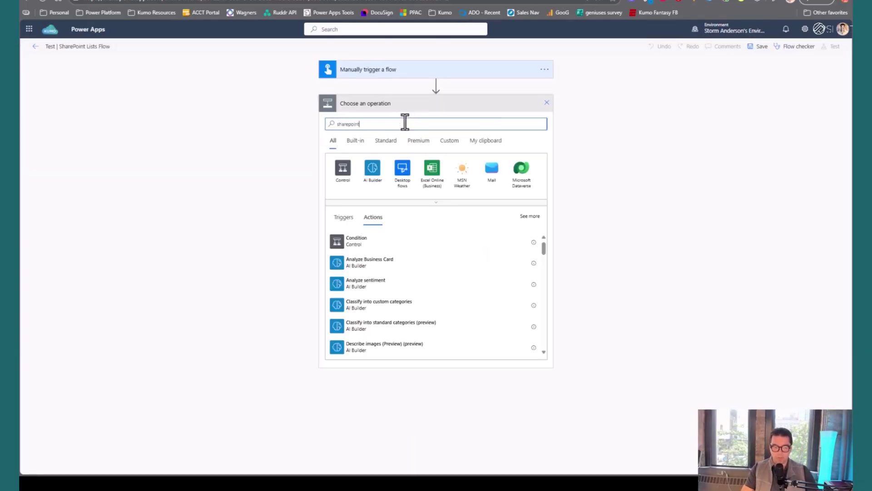
type(" get ")
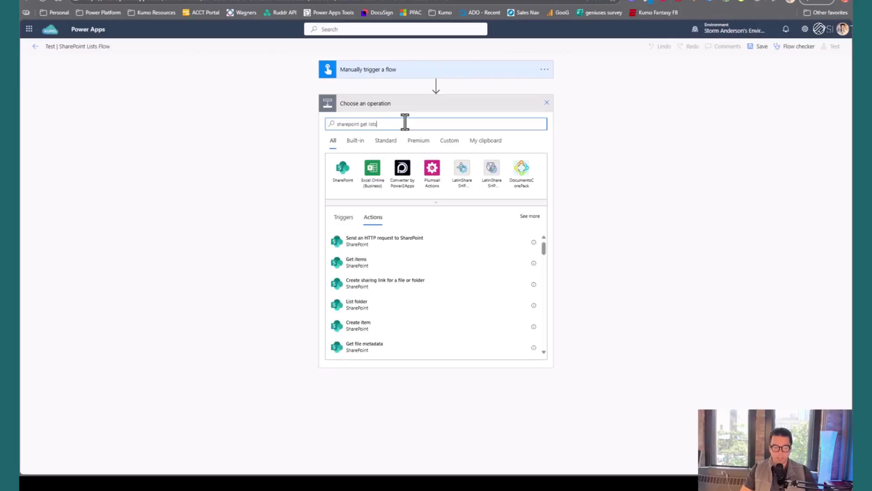
type("lists")
left_click(363, 248)
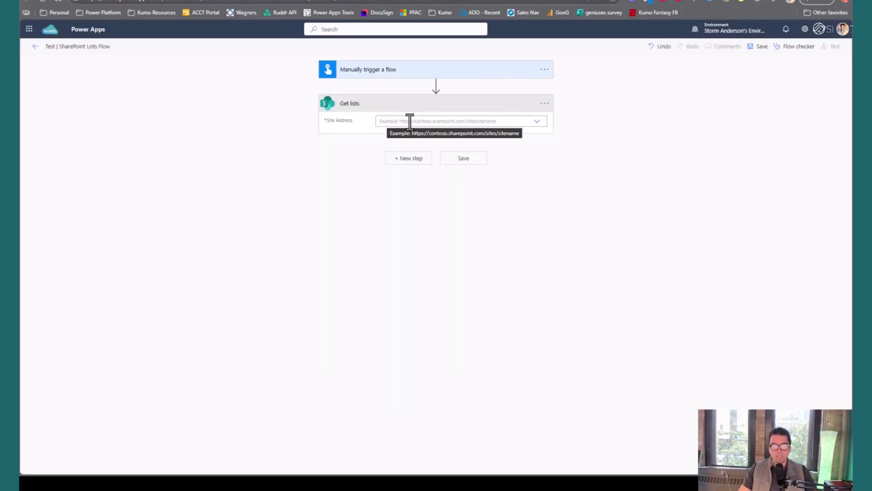
Step: Set the site address of Get lists to the "Test | SharePoint Site" environment variable as a custom value
left_click(410, 121)
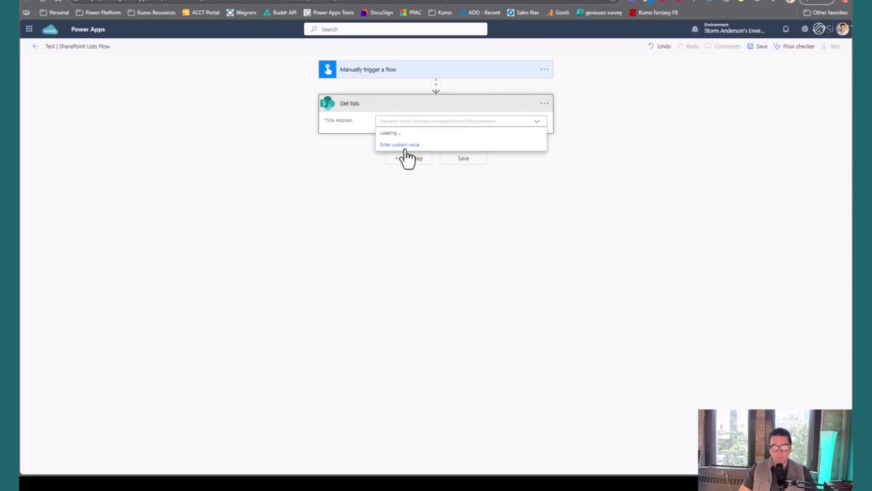
left_click(406, 147)
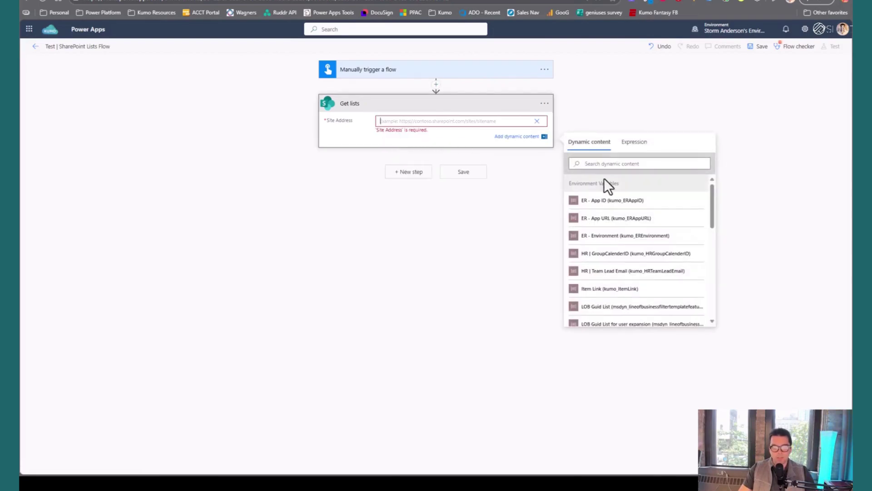
scroll(615, 215, "down", 1)
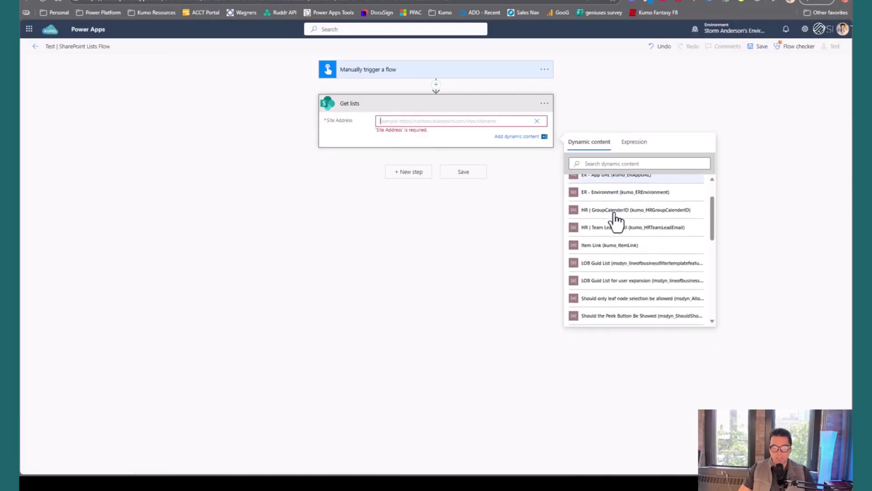
scroll(617, 220, "down", 3)
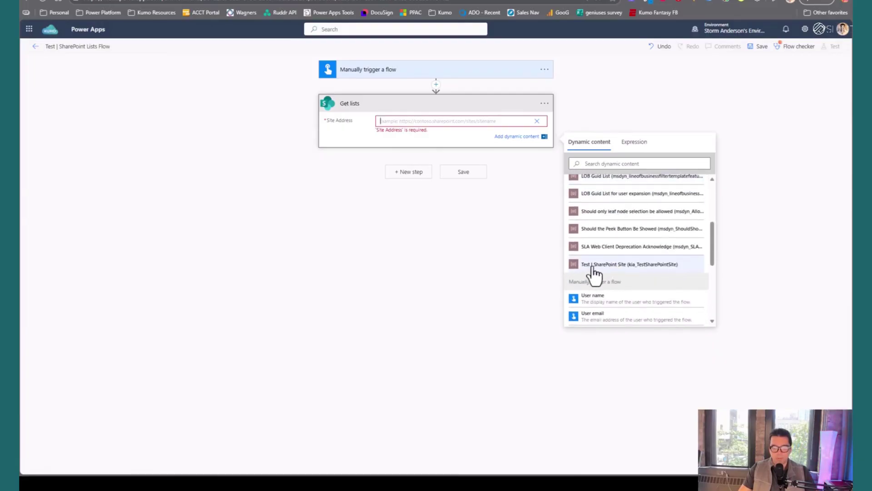
left_click(613, 265)
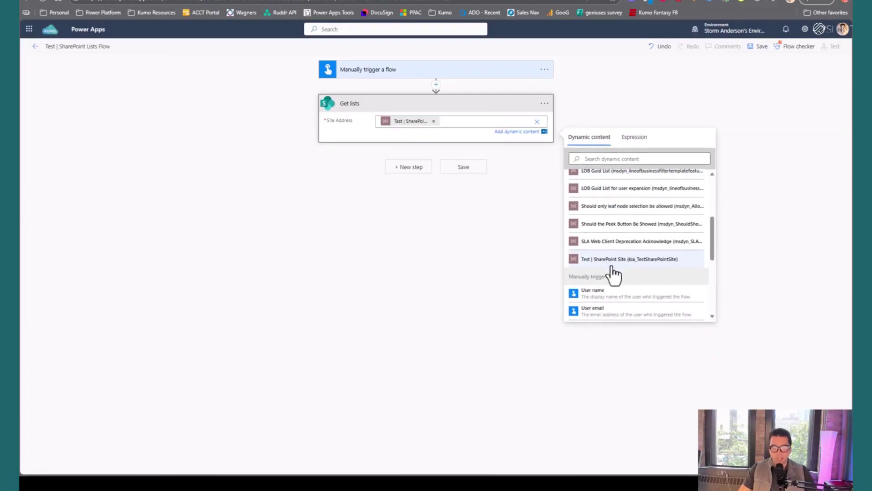
left_click(361, 175)
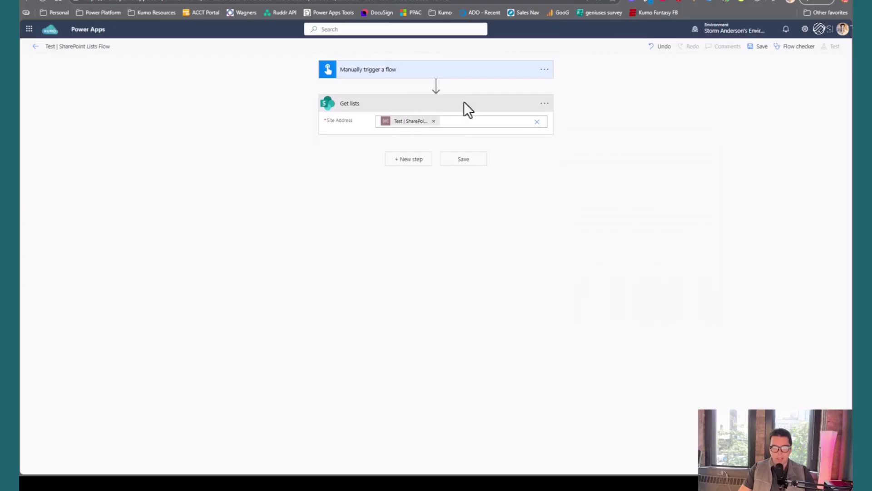
Step: Save the flow and display all objects of the Kumo Test Deployment Solution
left_click(757, 45)
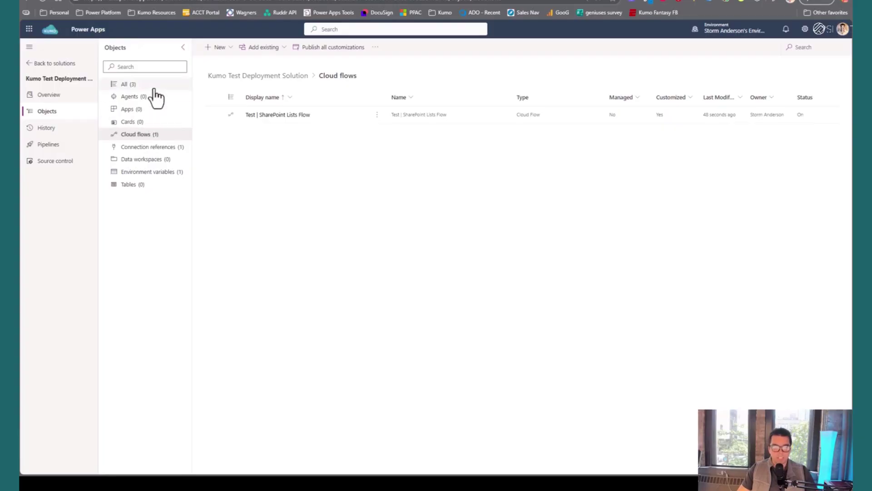
left_click(155, 89)
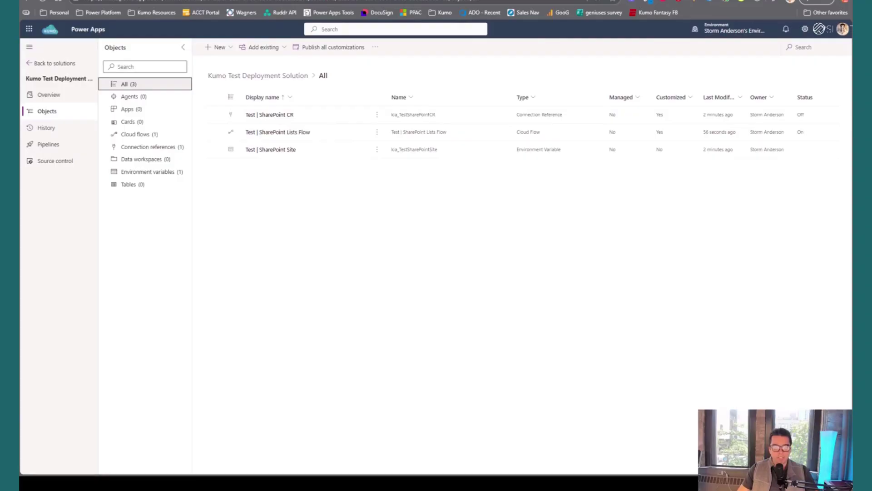
Step: Switch to the Power Platform admin center and check whether Demos in the Demo Environments group is a managed environment
mouse_move(245, 1)
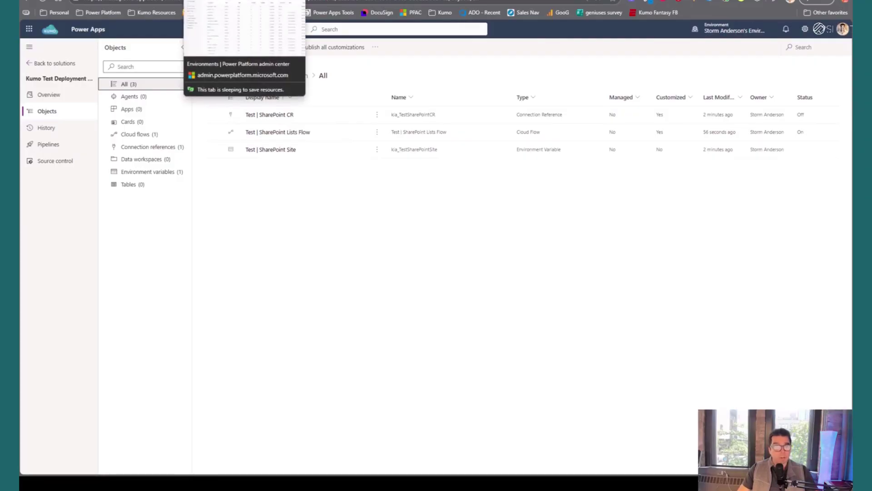
left_click(244, 2)
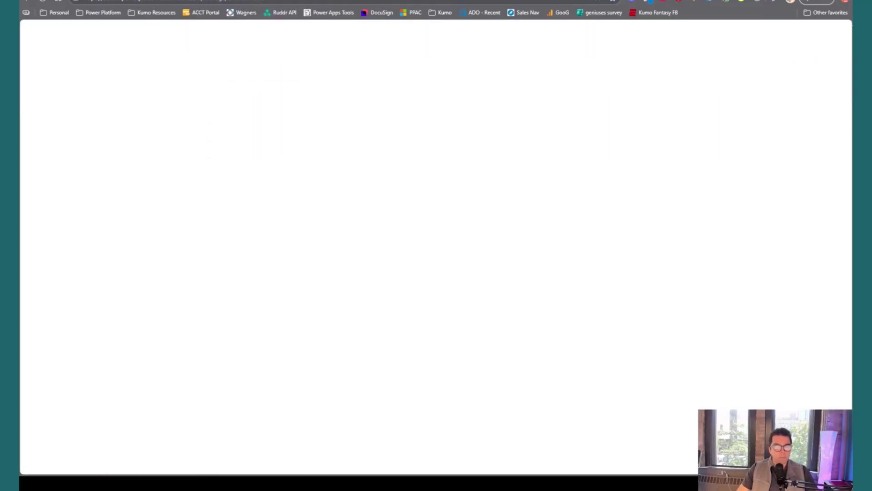
left_click(133, 4)
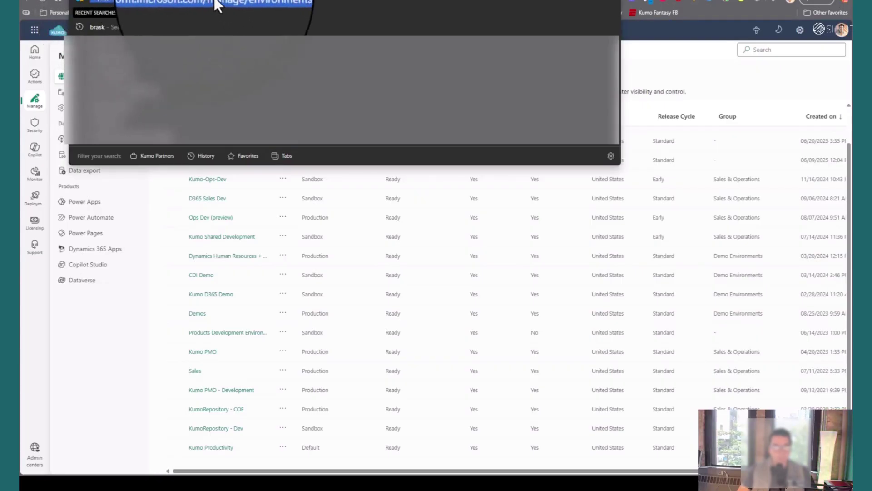
key("Escape")
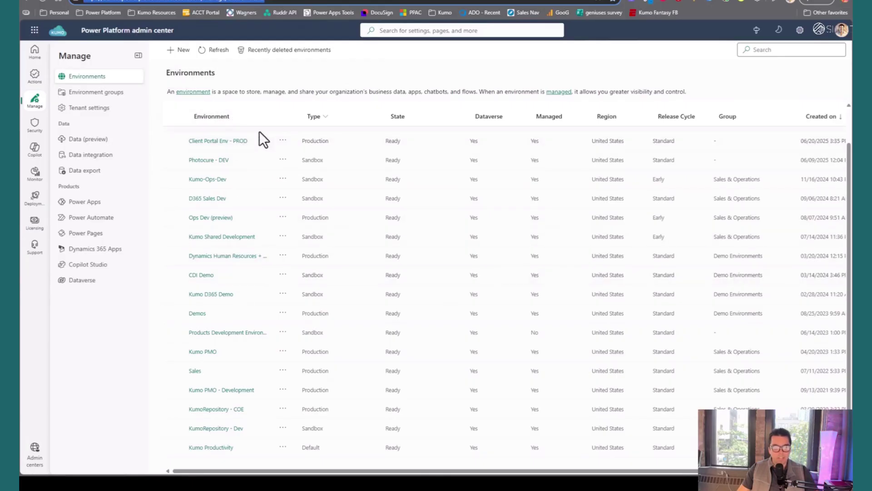
left_click(106, 96)
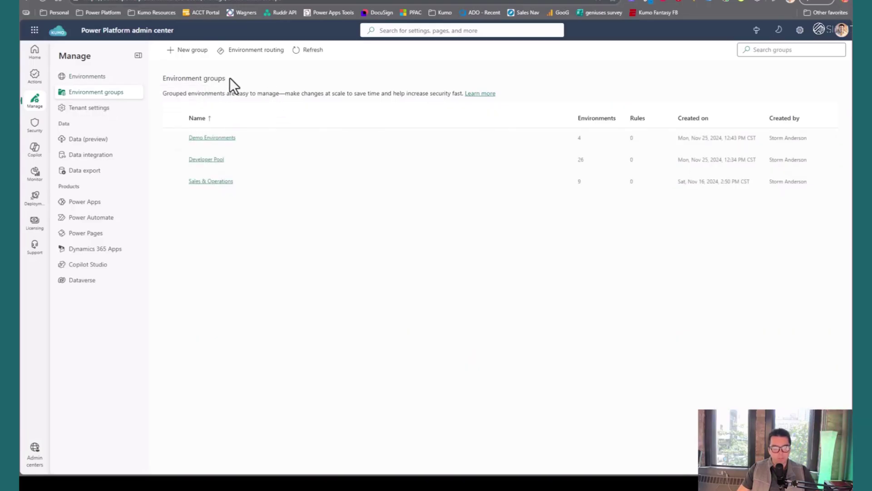
left_click(216, 139)
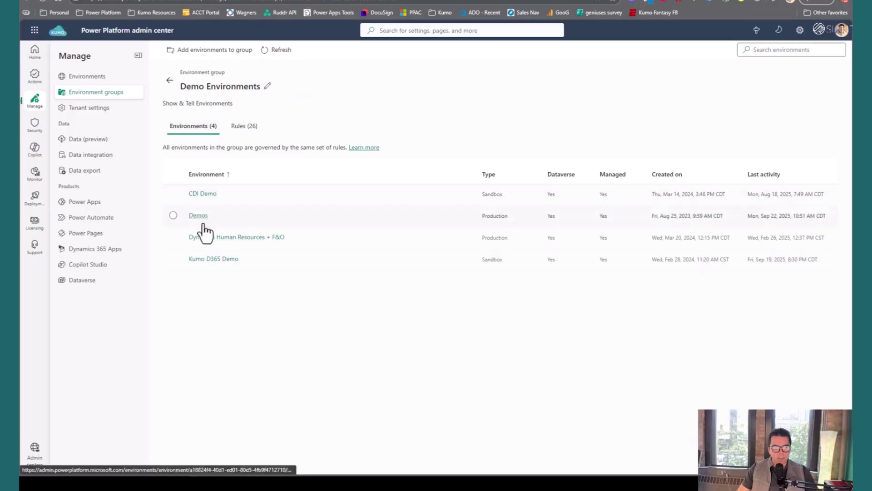
left_click(171, 217)
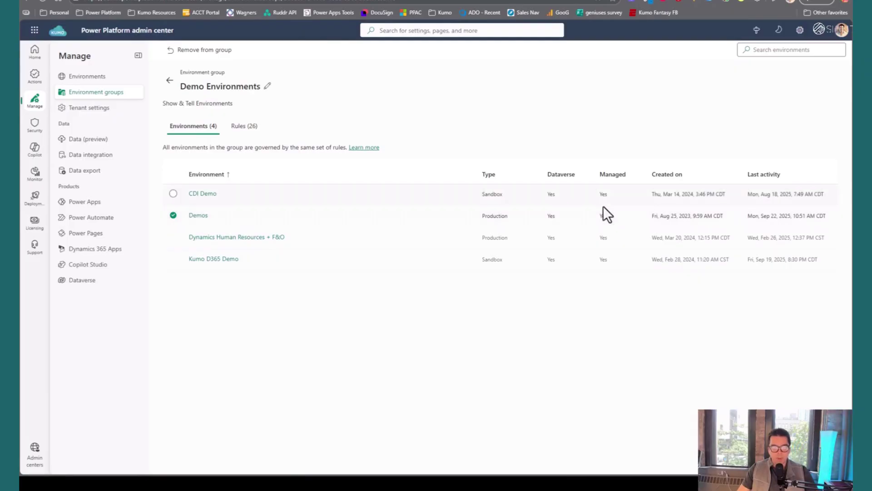
Step: Examine the available pipeline hosts in the deployment overview and the deployment setting for using a custom pipelines host
left_click(35, 200)
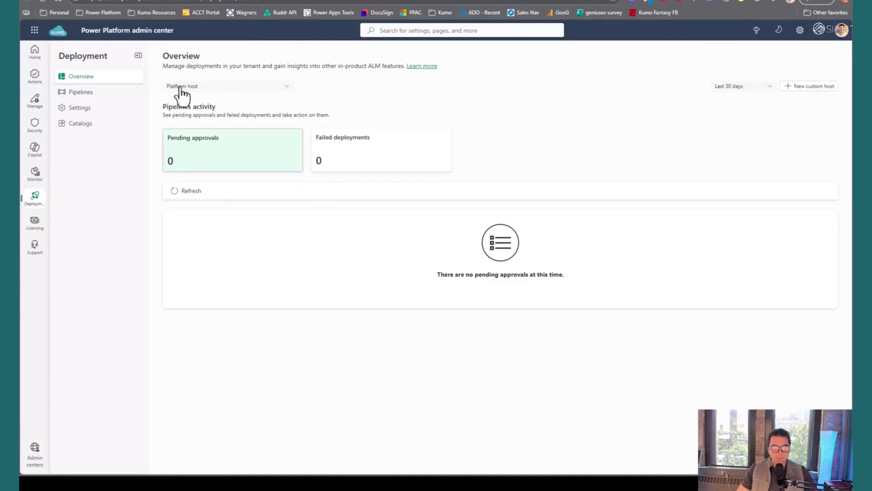
left_click(220, 87)
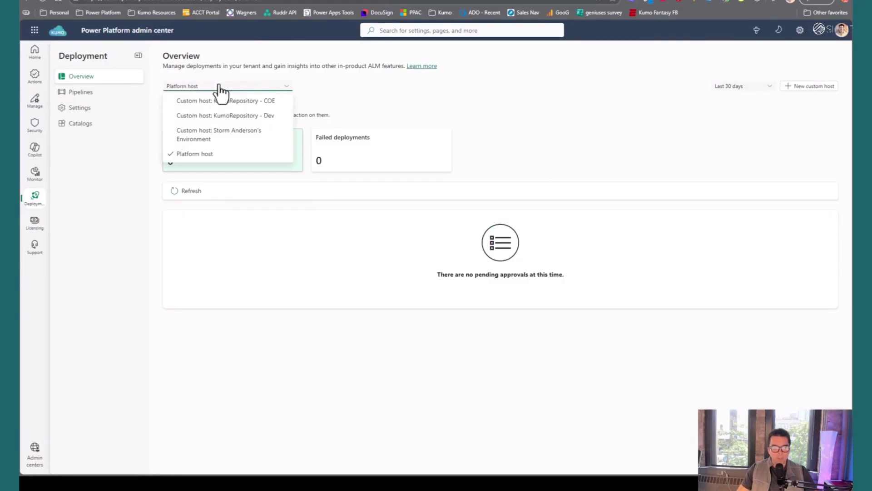
left_click(219, 87)
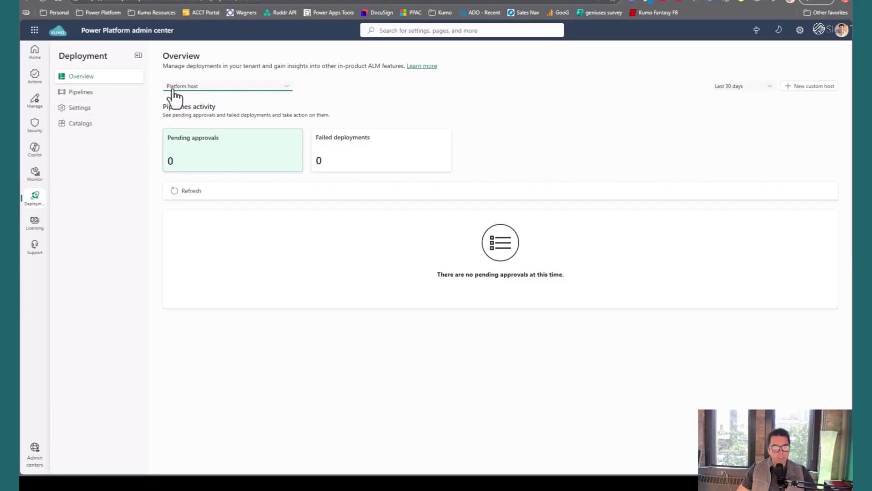
left_click(79, 109)
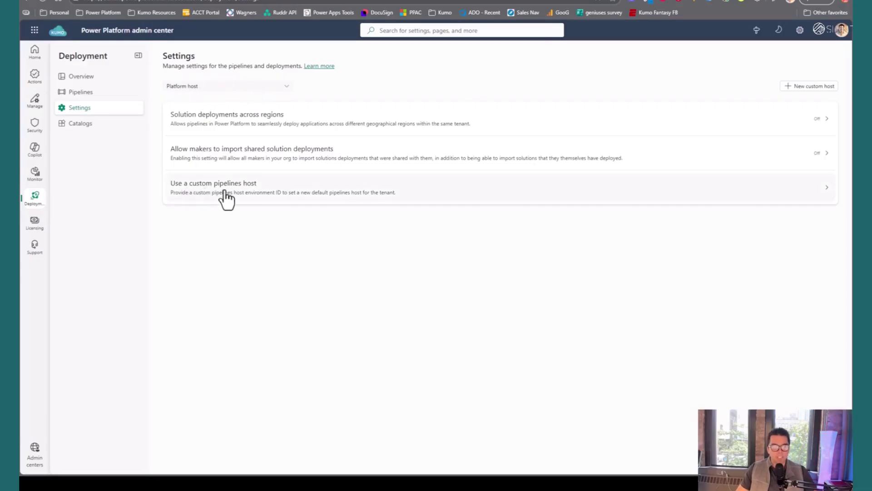
left_click(225, 190)
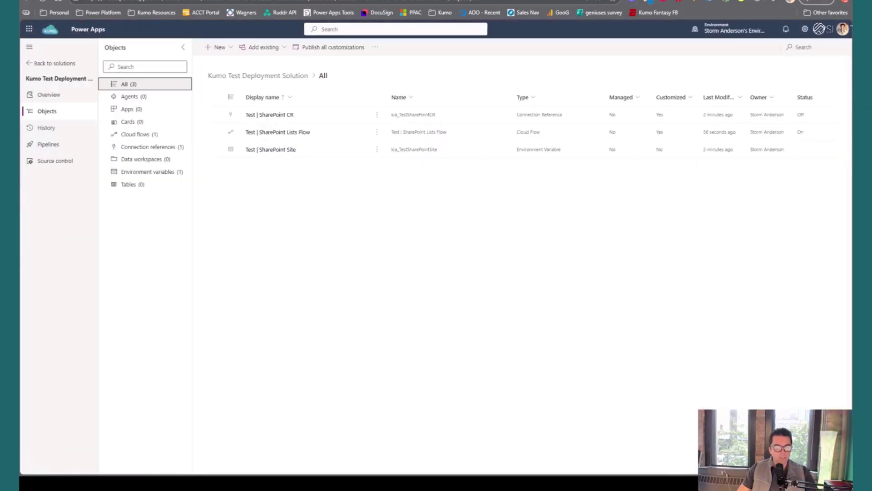
Step: Start a new pipeline in Power Apps named "Test Deployment Pipeline" with the description "For testing deploying to the demo env."
left_click(45, 148)
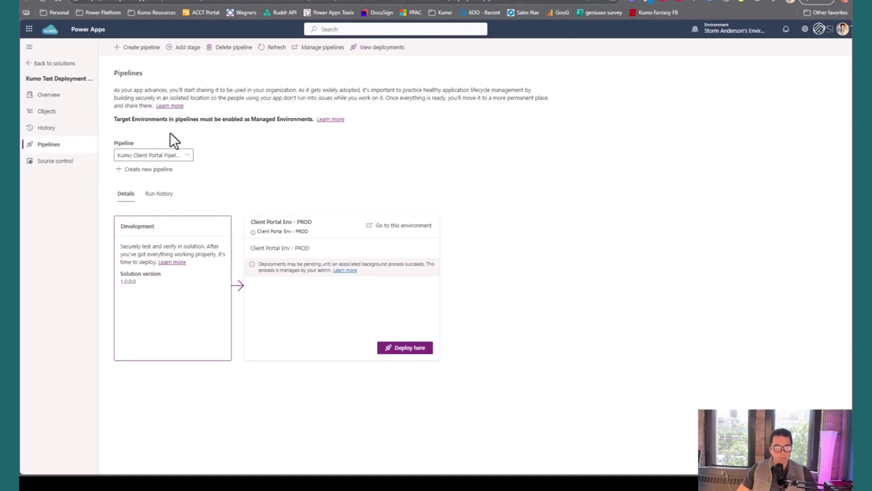
left_click(141, 48)
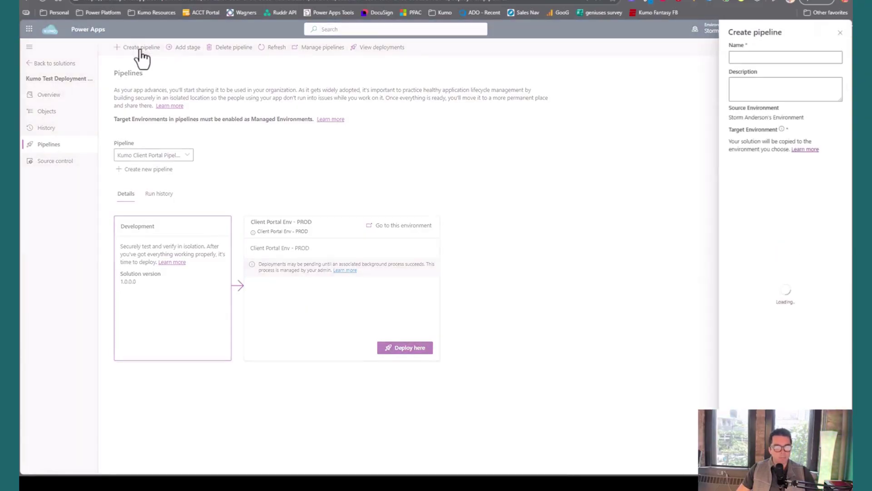
left_click(760, 58)
type("Te")
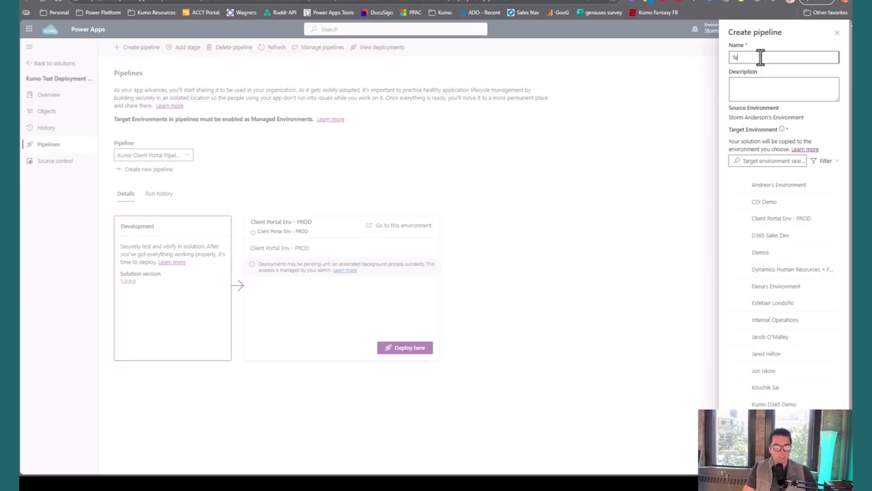
type("st Deployment")
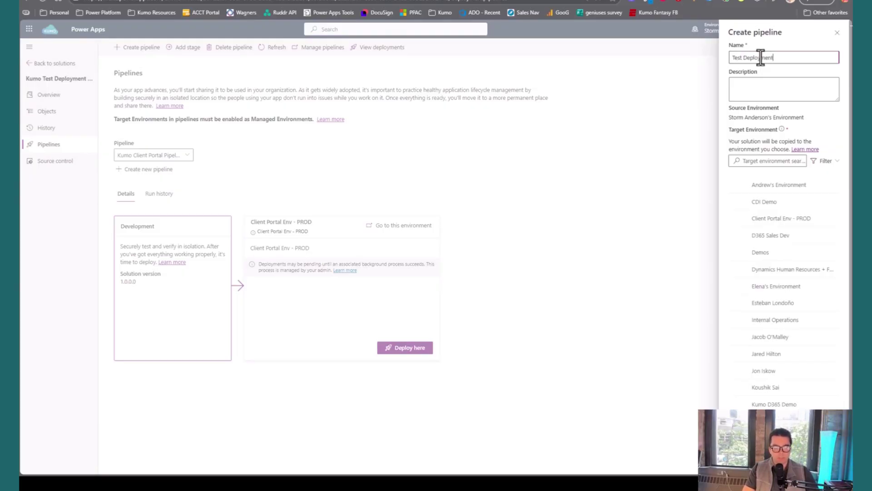
type(" Pipeline")
left_click(748, 89)
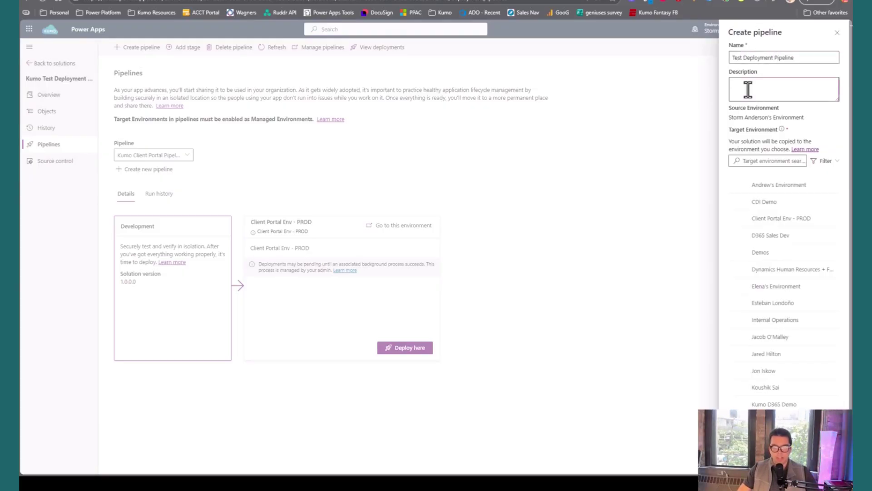
type("For testin")
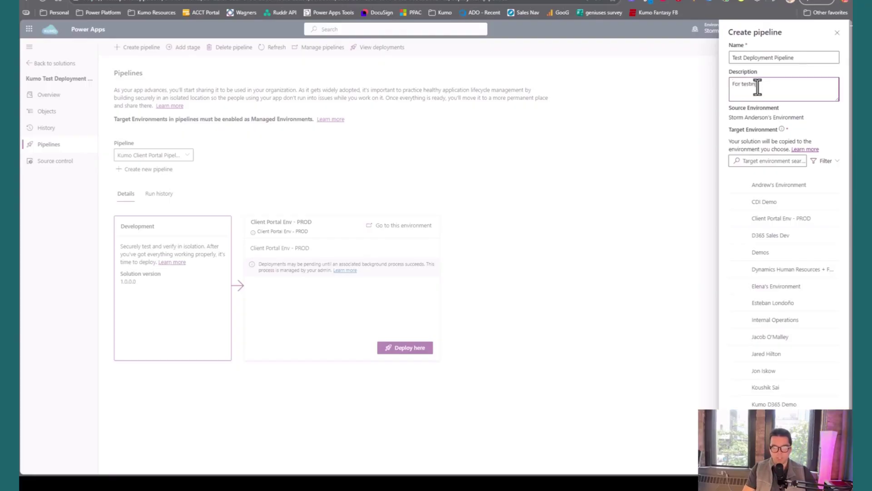
type("g deploying to the de")
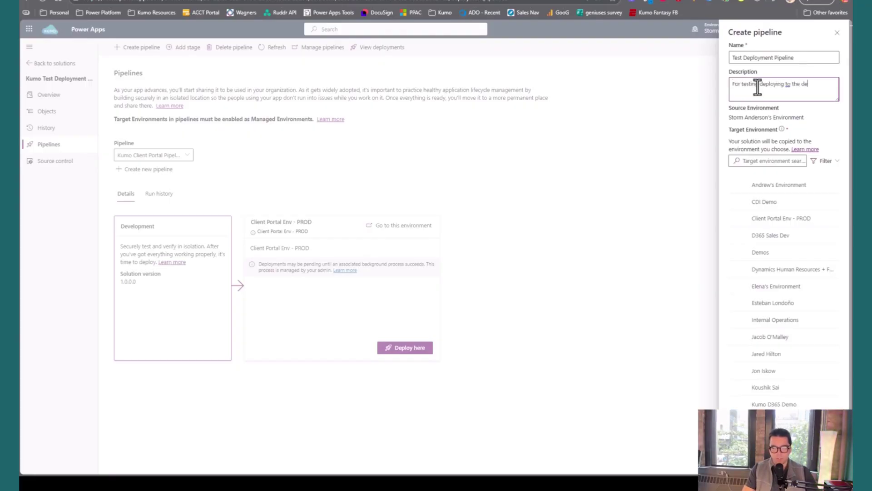
type("mo env.")
Step: Search the target environments for "demo" and create the pipeline with Demos as its target
left_click(767, 162)
type("d")
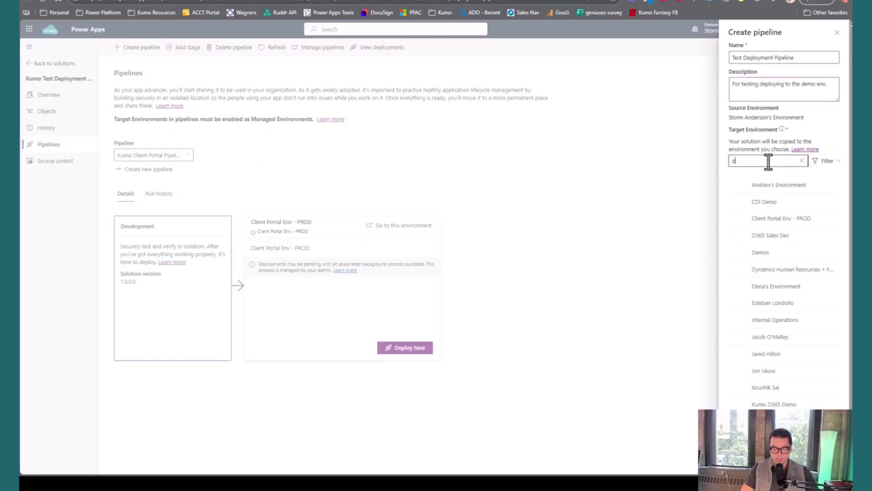
type("emo")
left_click(743, 203)
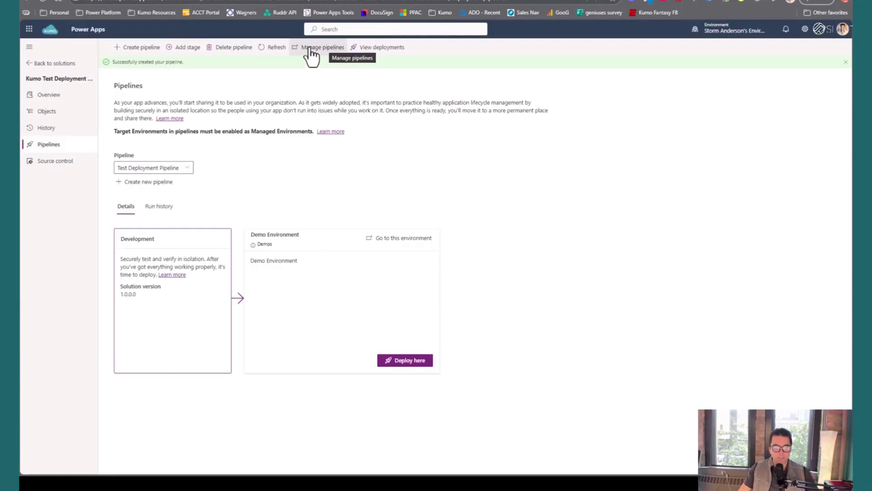
Step: View the form for adding a stage, and review Test Deployment Pipeline's settings, linked environments and stages in Deployment Pipeline Configuration
left_click(188, 49)
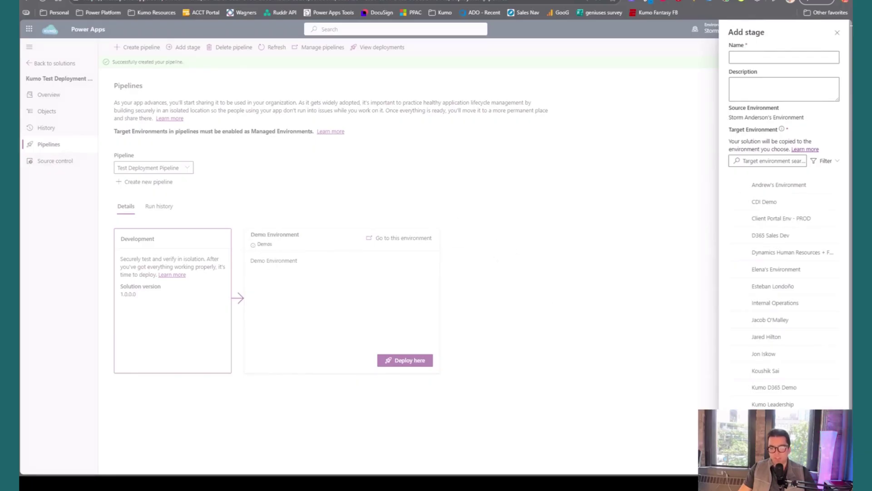
left_click(601, 340)
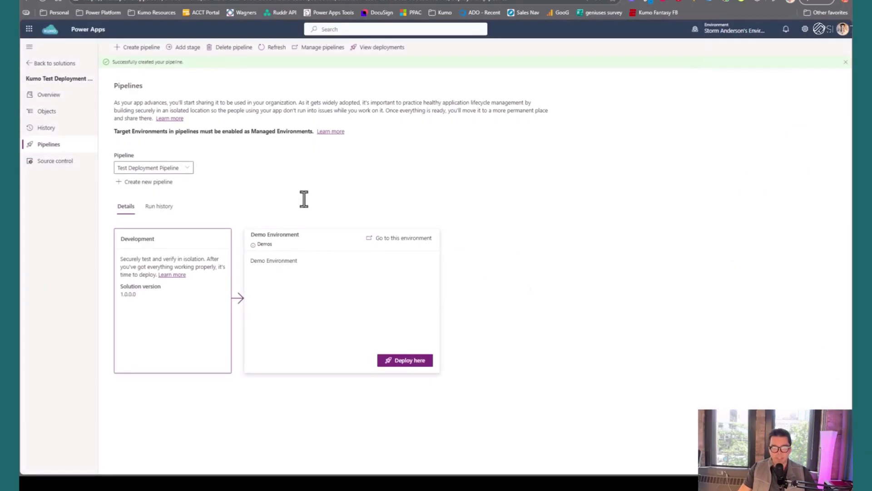
left_click(308, 47)
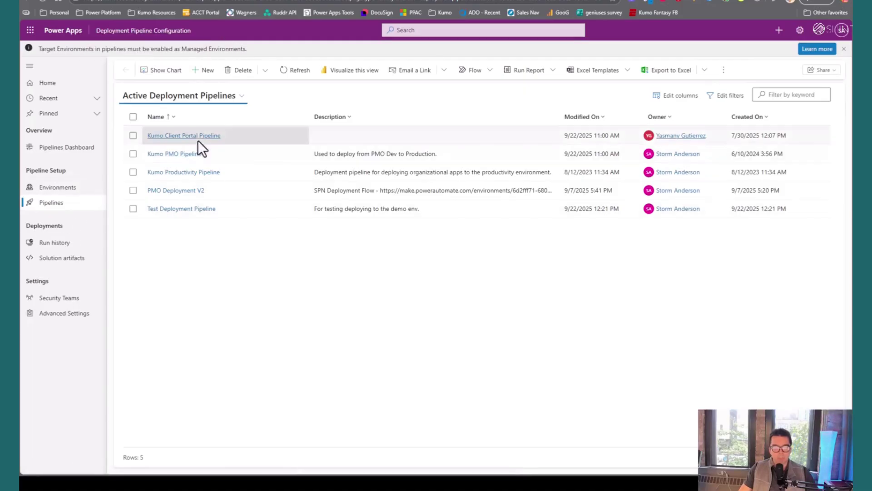
left_click(182, 209)
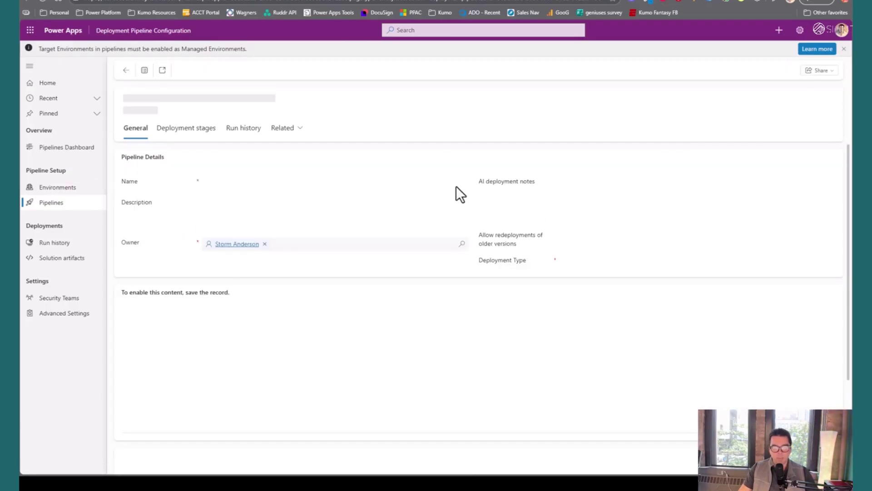
scroll(470, 185, "down", 2)
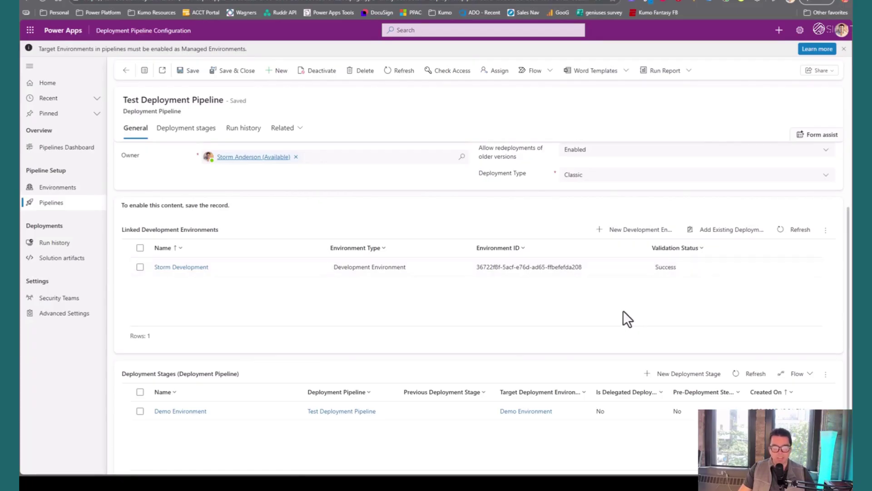
scroll(439, 254, "up", 2)
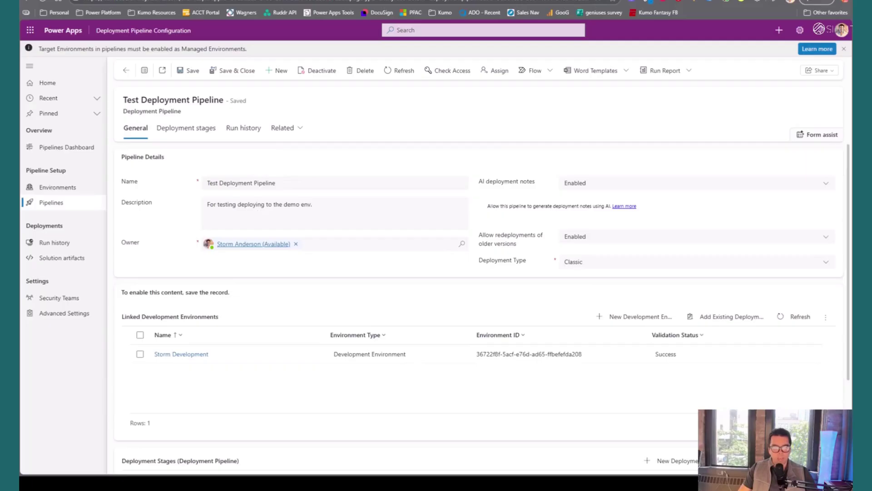
key("ctrl+Tab")
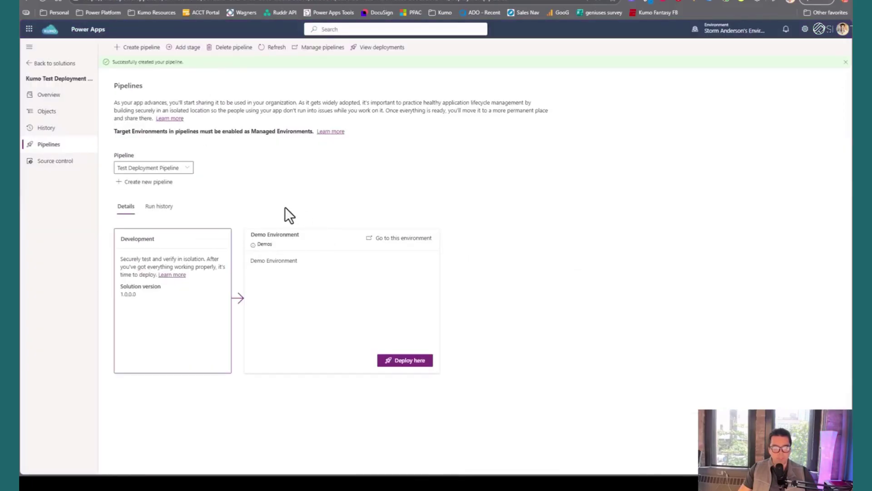
Step: Start deploying the solution to the Demo Environment stage immediately, using the existing valid SharePoint connection for Test | SharePoint CR
left_click(404, 361)
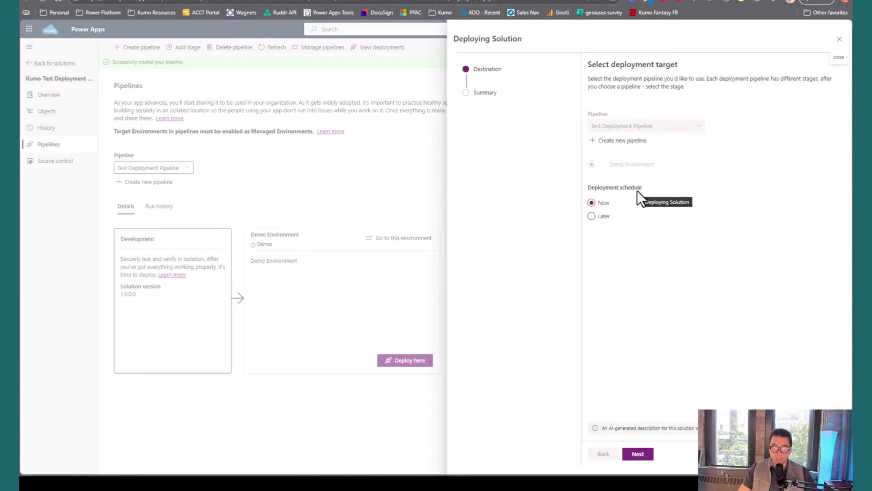
left_click(637, 454)
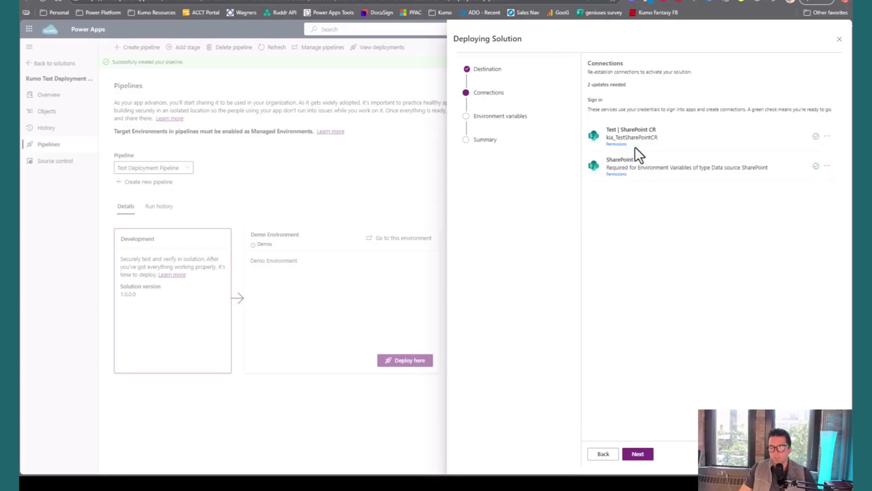
left_click(823, 138)
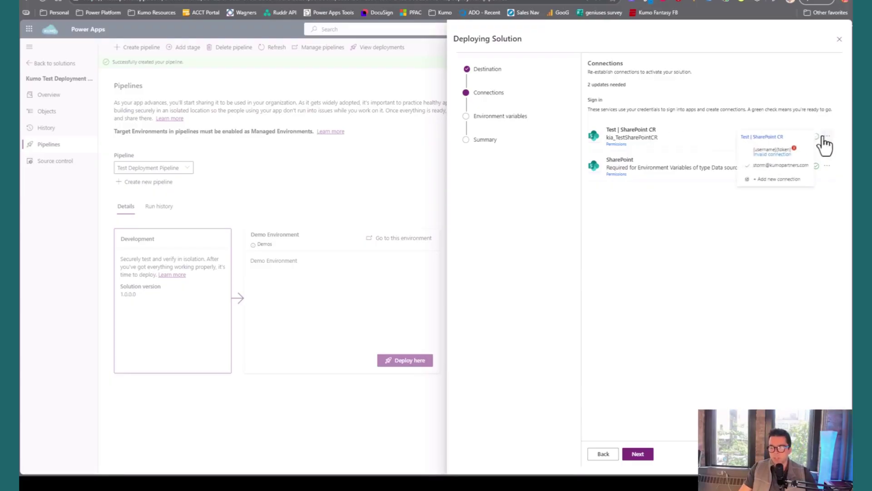
left_click(781, 167)
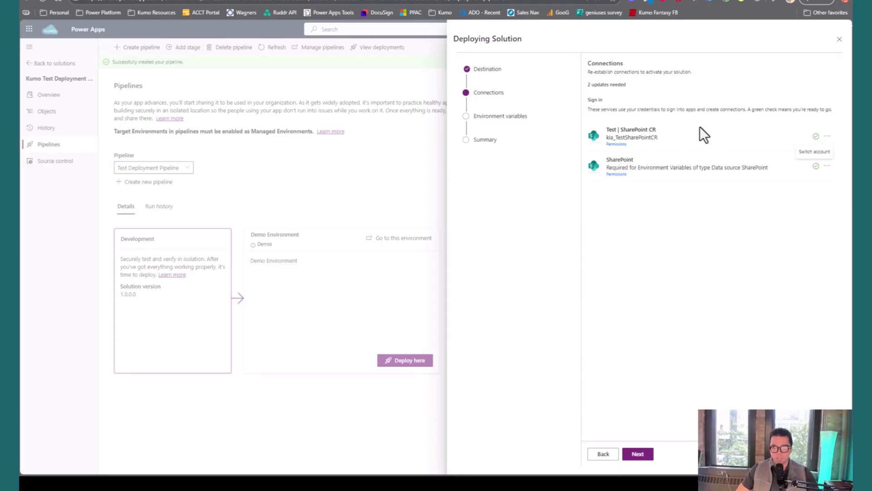
Step: Accept the deployment's connections and set the Test | SharePoint Site environment variable to the StormDev site
left_click(641, 454)
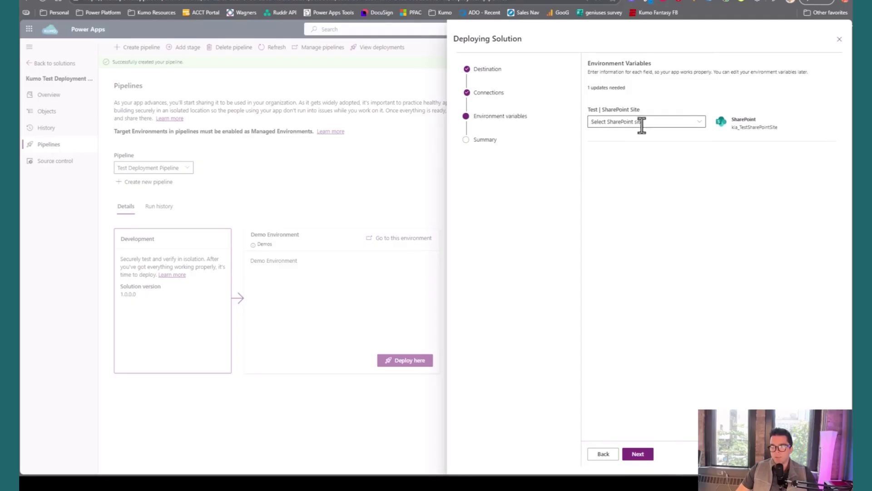
left_click(700, 124)
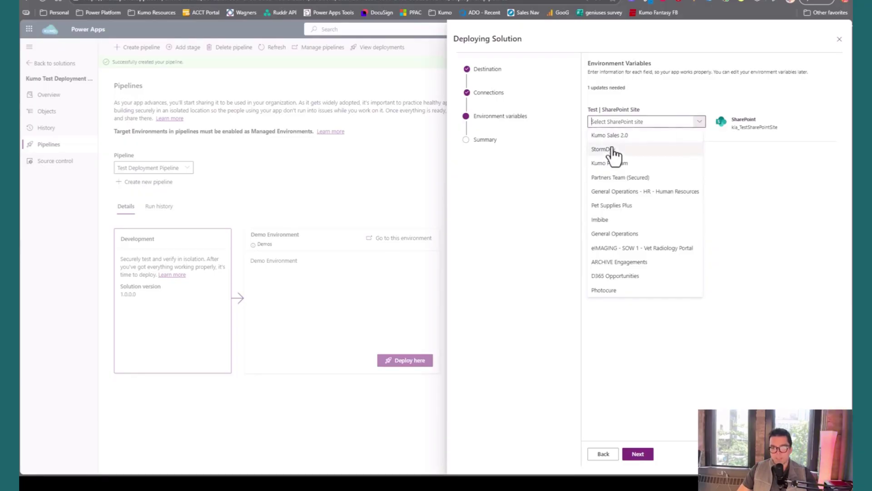
left_click(633, 149)
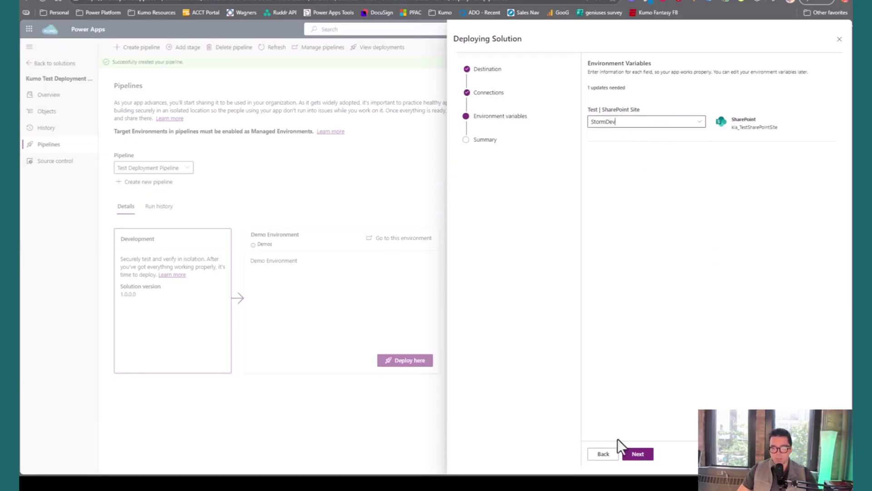
Step: Continue to the deployment summary, review the generated deployment notes, and deploy solution version 1.0.0.1 to the Demo Environment stage
left_click(638, 454)
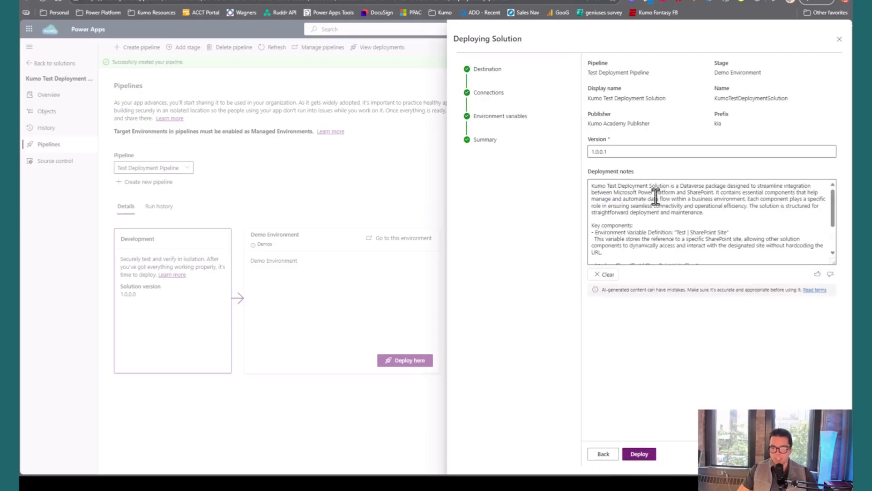
scroll(765, 238, "down", 2)
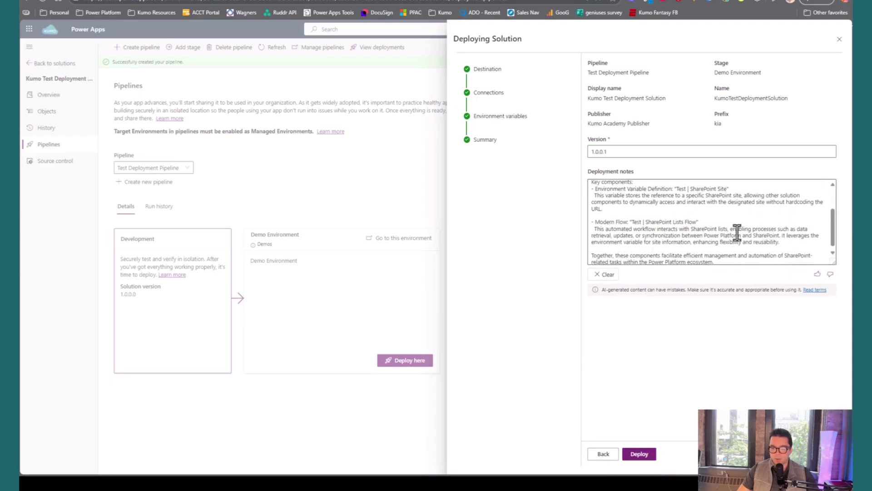
left_click_drag(590, 187, 609, 209)
left_click(607, 215)
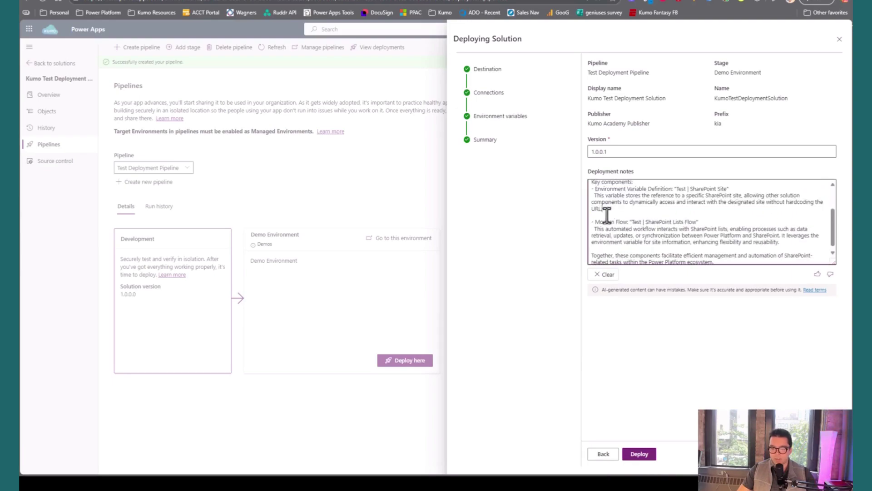
left_click(769, 242)
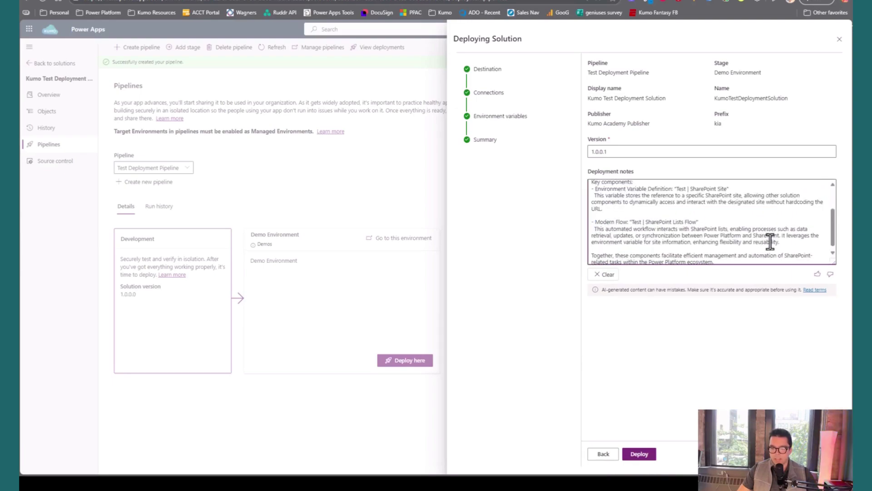
left_click(649, 459)
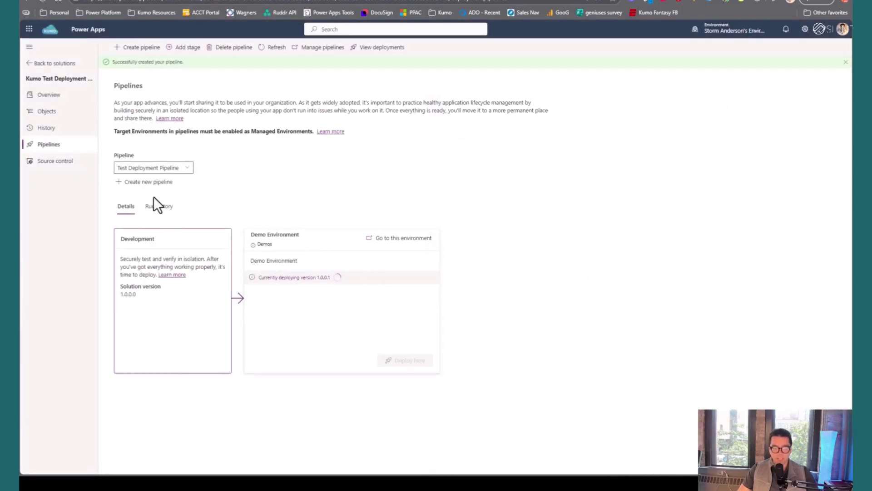
Step: Check the deployment's entry in Test Deployment Pipeline's run history and return to the pipeline details
left_click(160, 208)
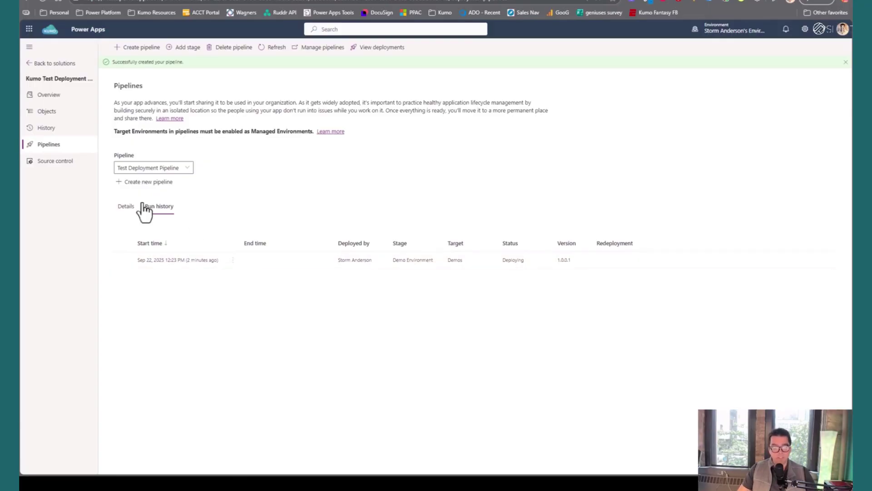
left_click(126, 207)
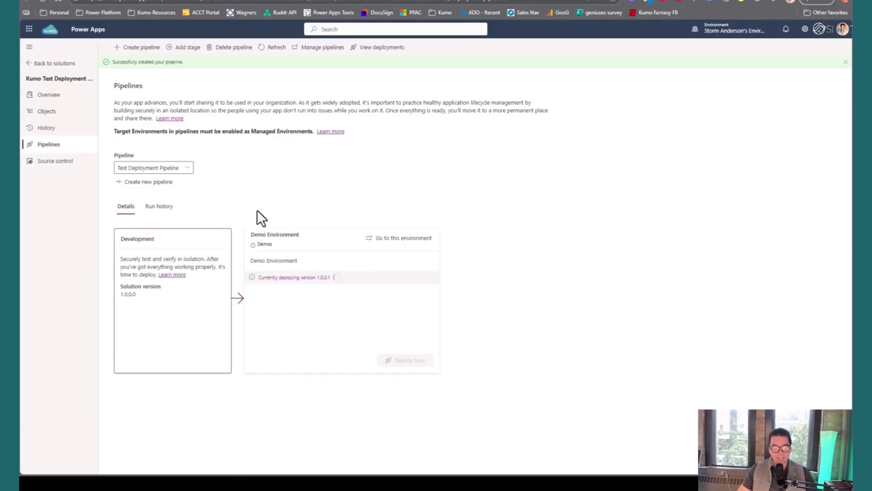